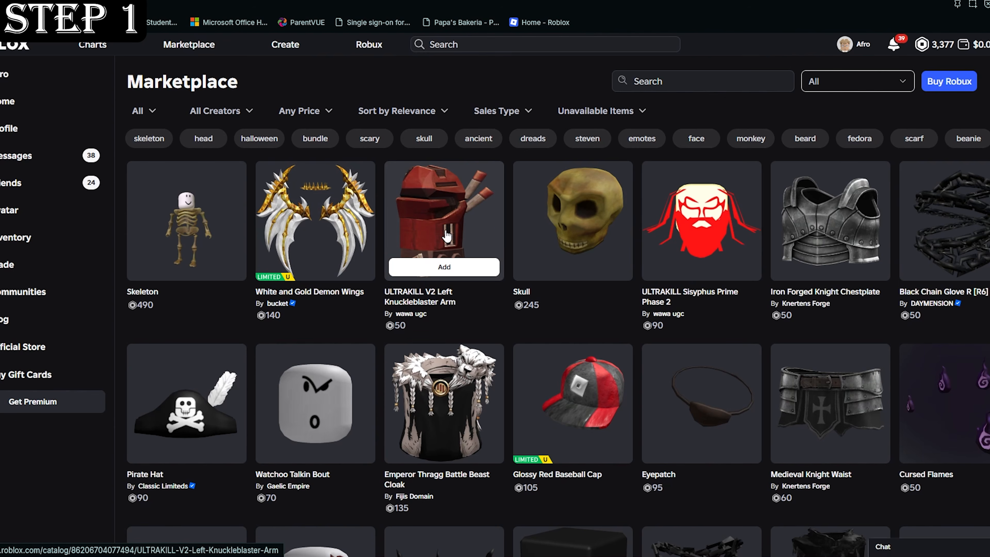
# - Buy the ULTRAKILL V2 Left Knuckleblaster Arm from the marketplace for 50 Robux
pyautogui.click(455, 236)
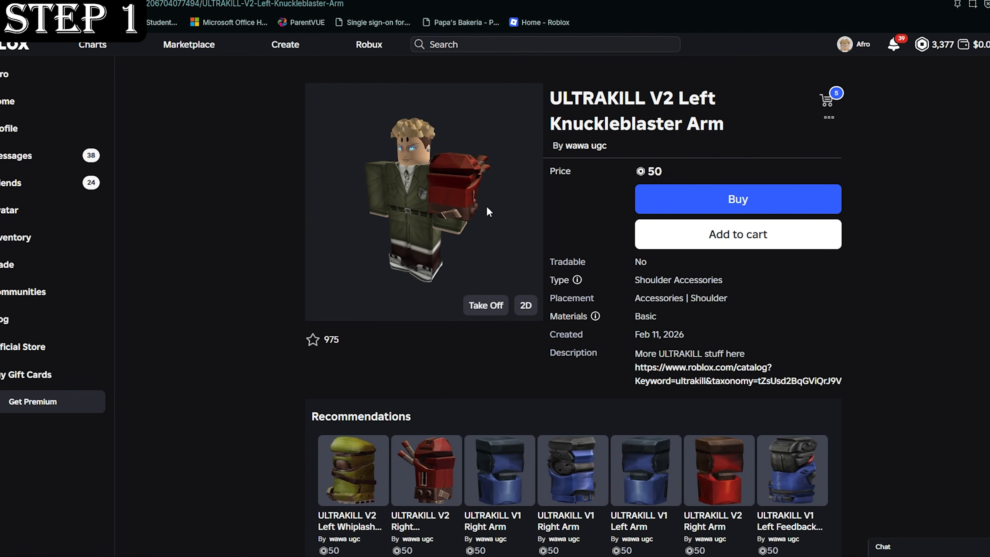
pyautogui.click(743, 204)
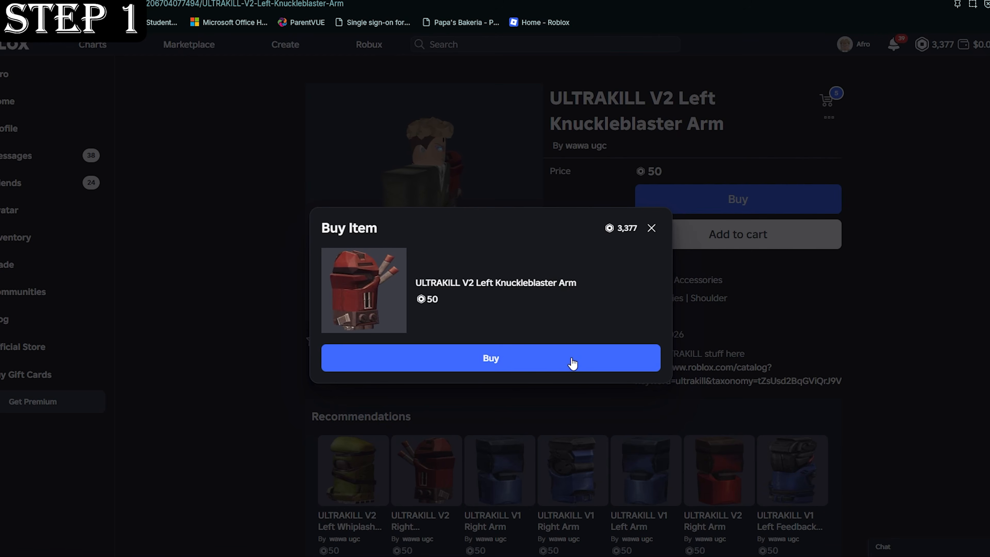
pyautogui.click(572, 363)
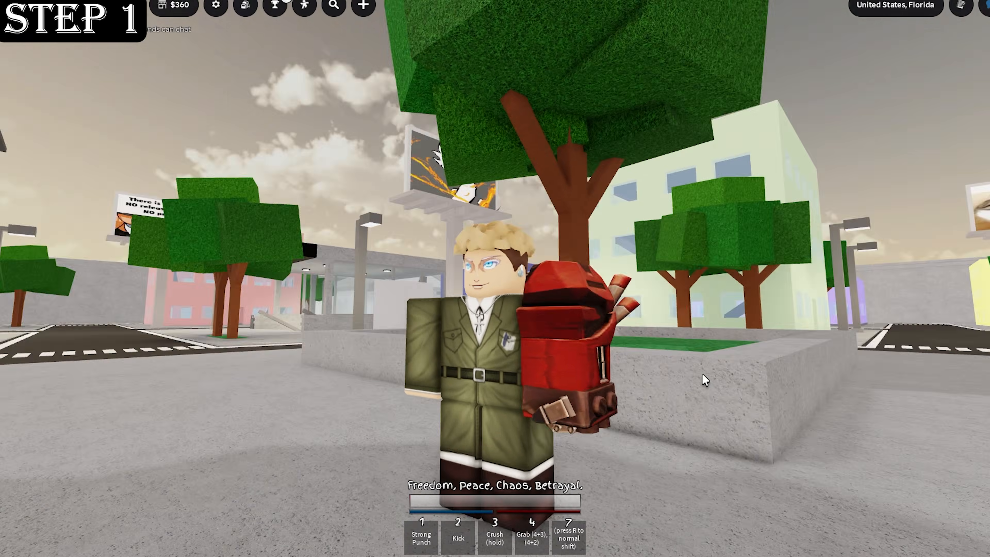
pyautogui.moveTo(703, 375); pyautogui.dragTo(558, 299, button='right')
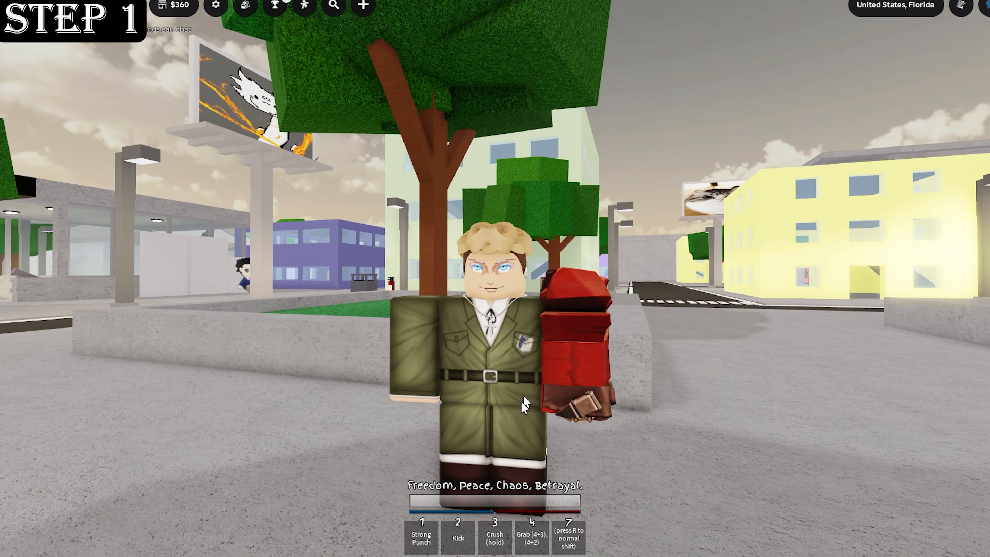
pyautogui.moveTo(571, 328); pyautogui.dragTo(482, 283, button='right')
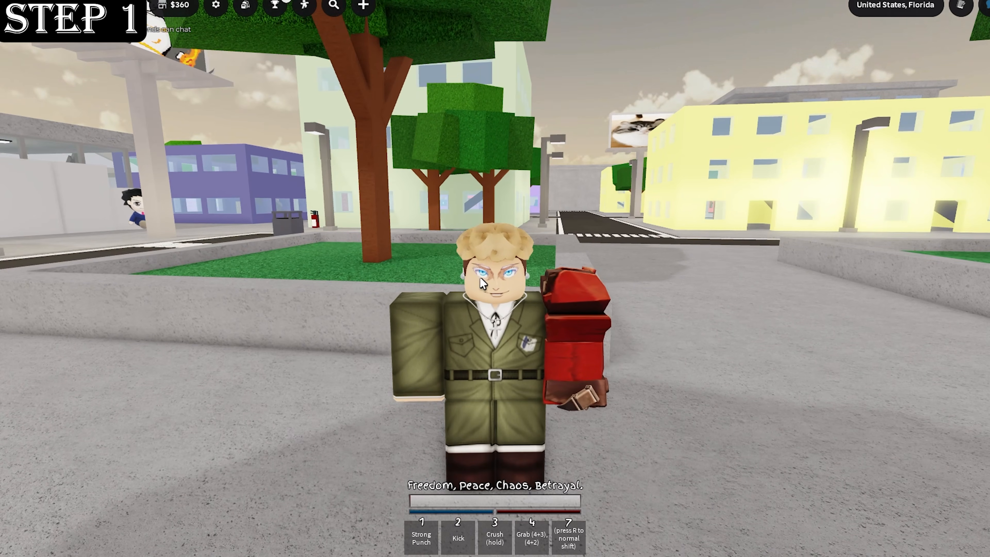
pyautogui.moveTo(630, 294); pyautogui.dragTo(629, 291, button='right')
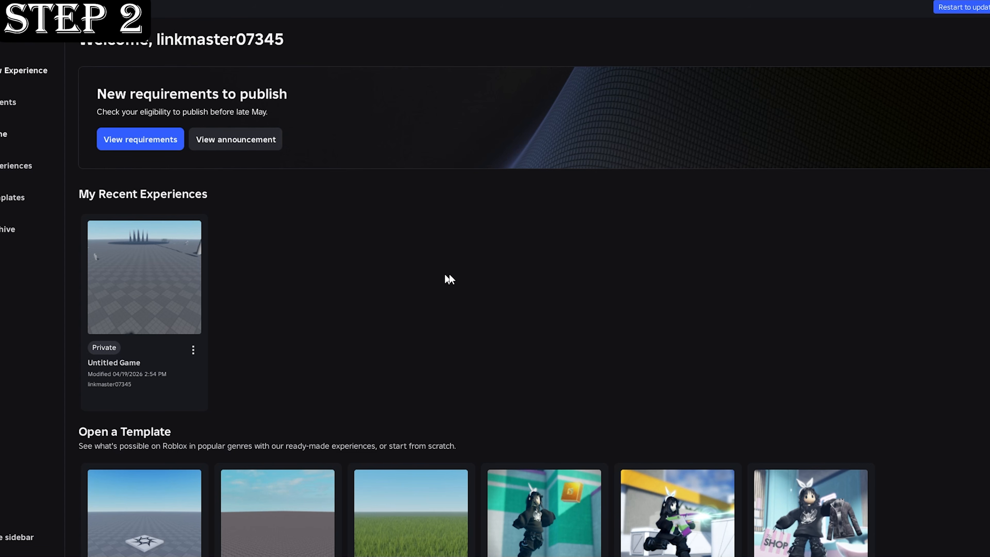
# - Create a new experience in Roblox Studio and show the Asset Manager
pyautogui.click(11, 72)
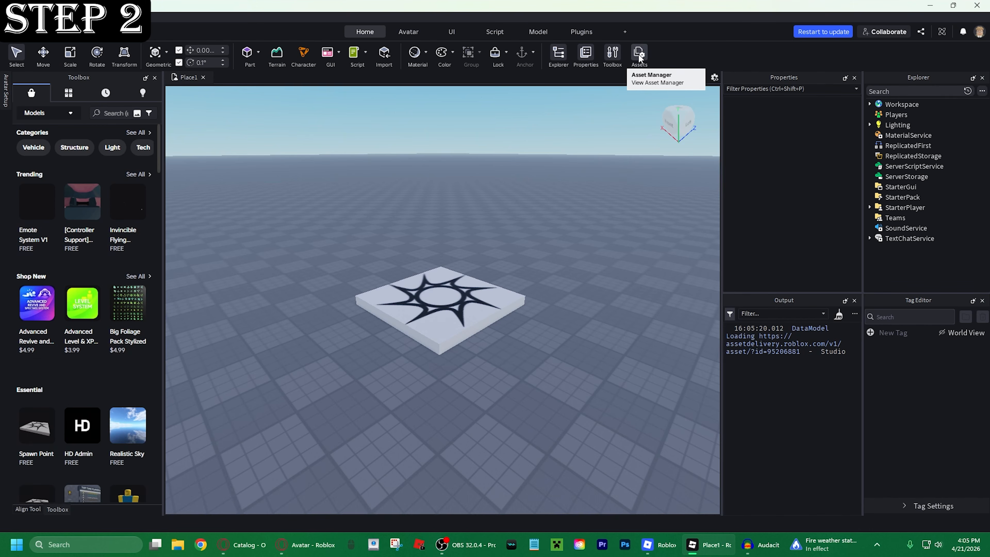
pyautogui.click(639, 57)
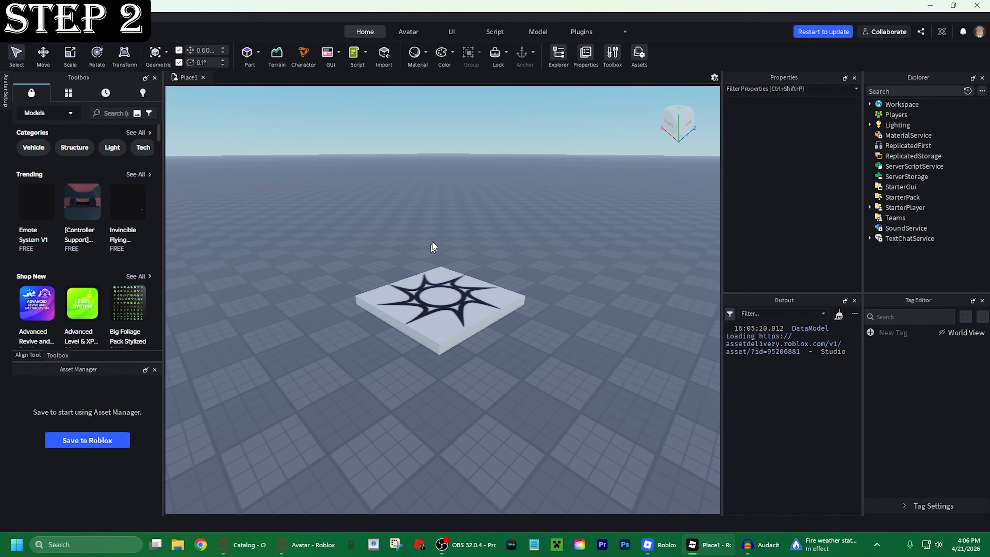
pyautogui.scroll(3, 593, 214)
pyautogui.moveTo(592, 215); pyautogui.dragTo(546, 216, button='right')
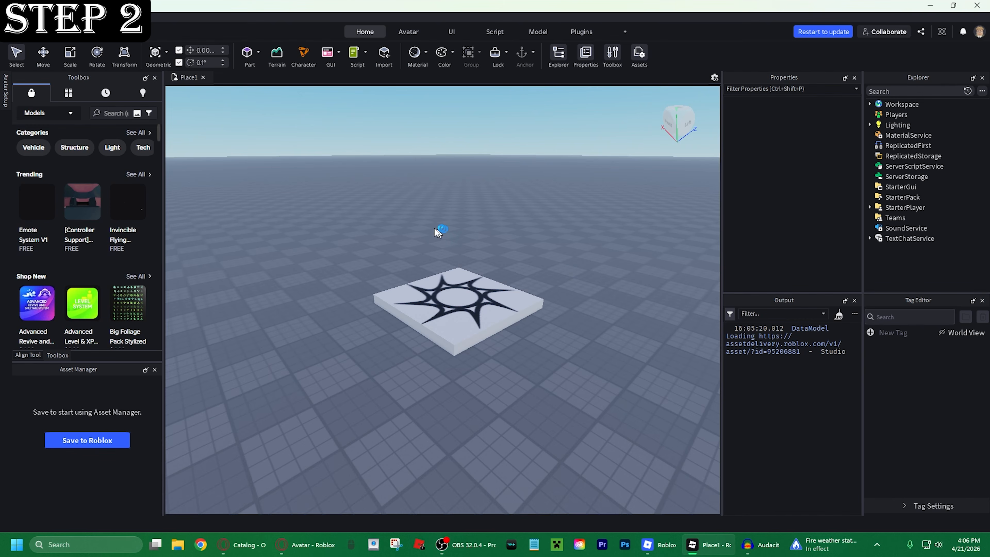
# - Generate an R6 rig of your own avatar in the workspace
pyautogui.click(408, 31)
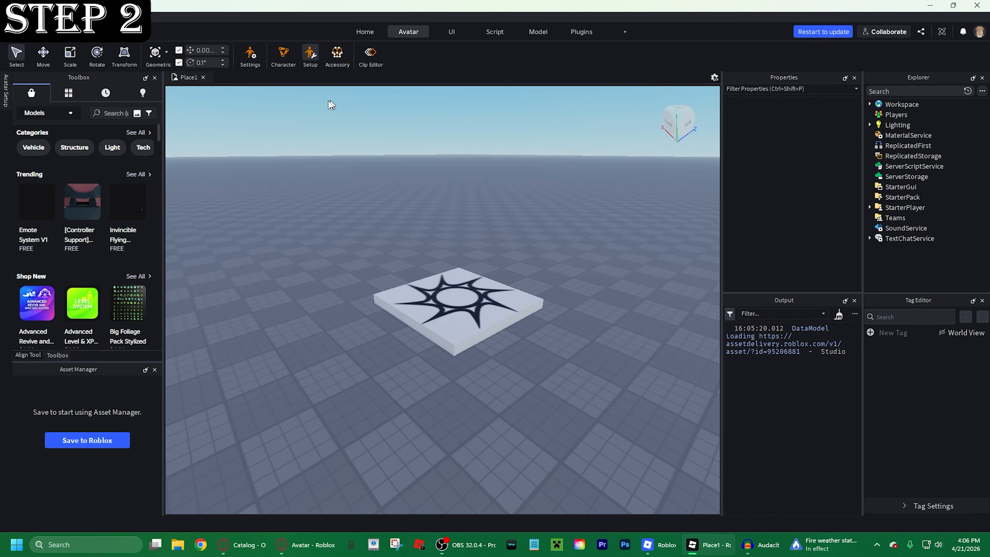
pyautogui.click(283, 54)
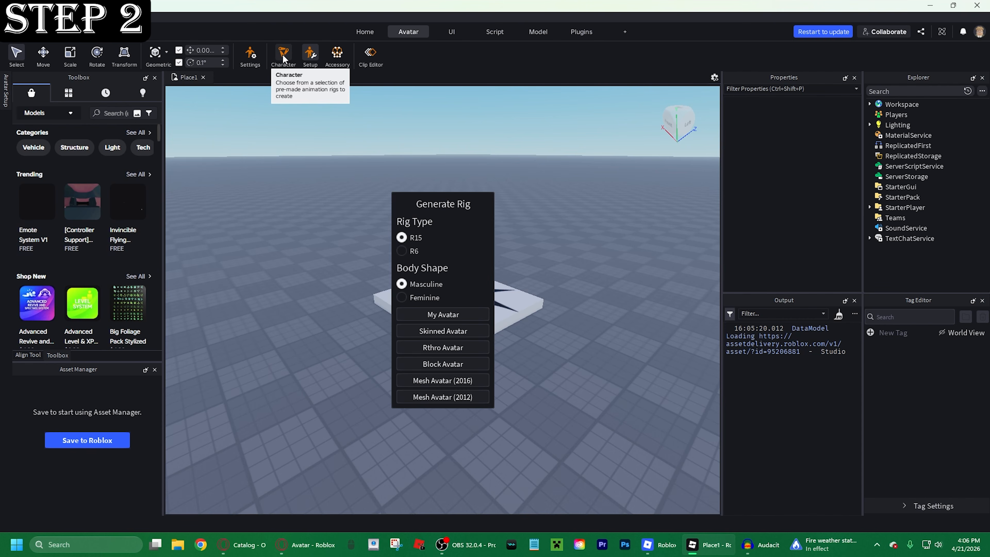
pyautogui.click(405, 252)
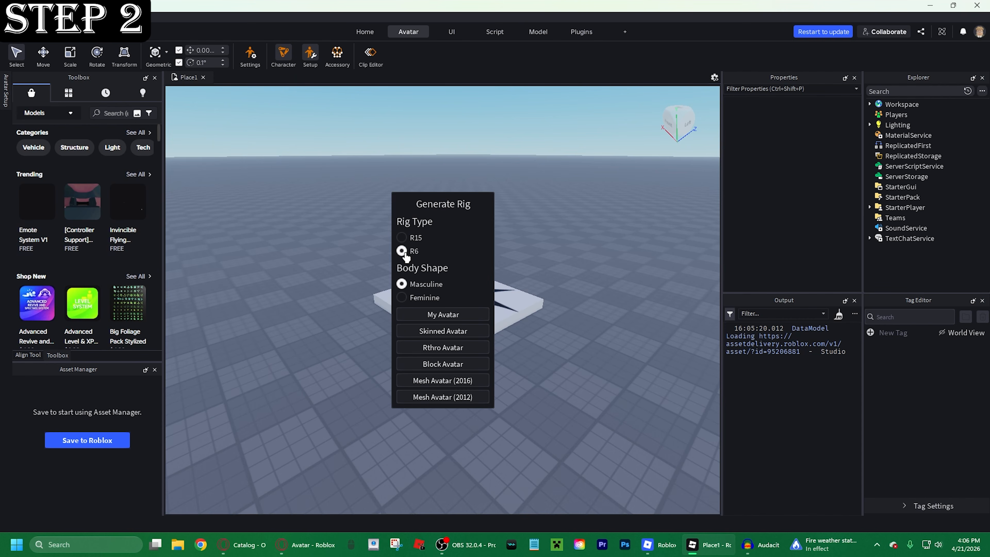
pyautogui.click(437, 315)
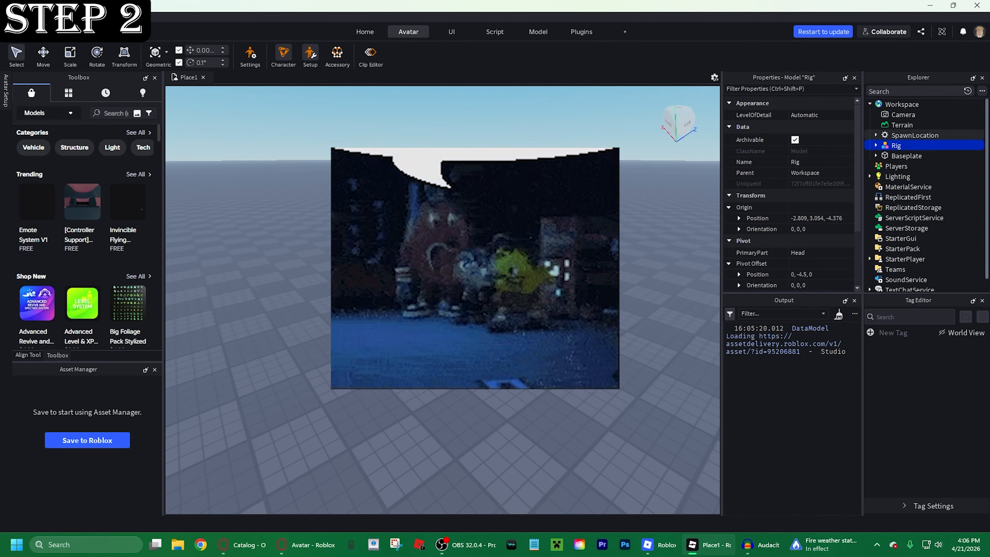
pyautogui.scroll(5, 402, 303)
pyautogui.scroll(-5, 584, 241)
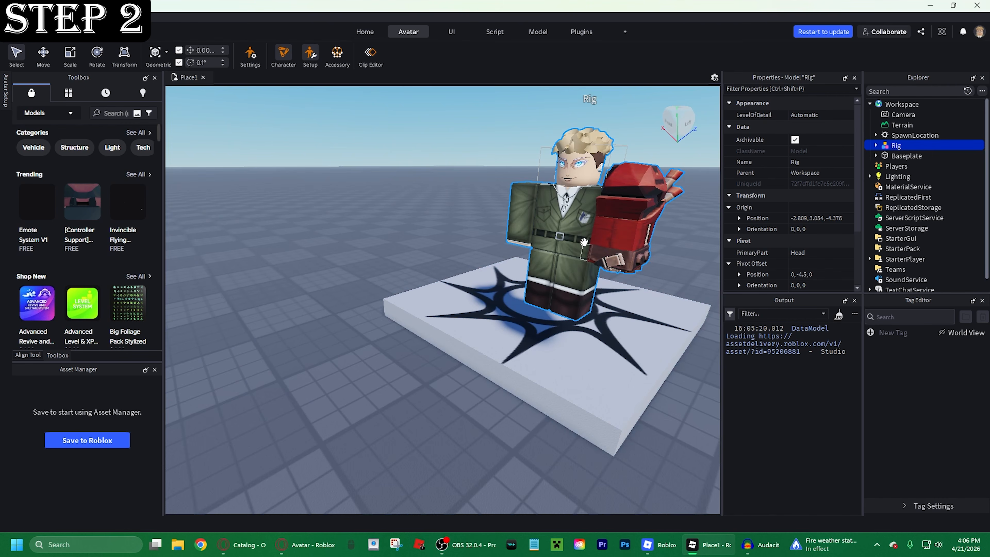
pyautogui.moveTo(584, 241); pyautogui.dragTo(480, 269, button='right')
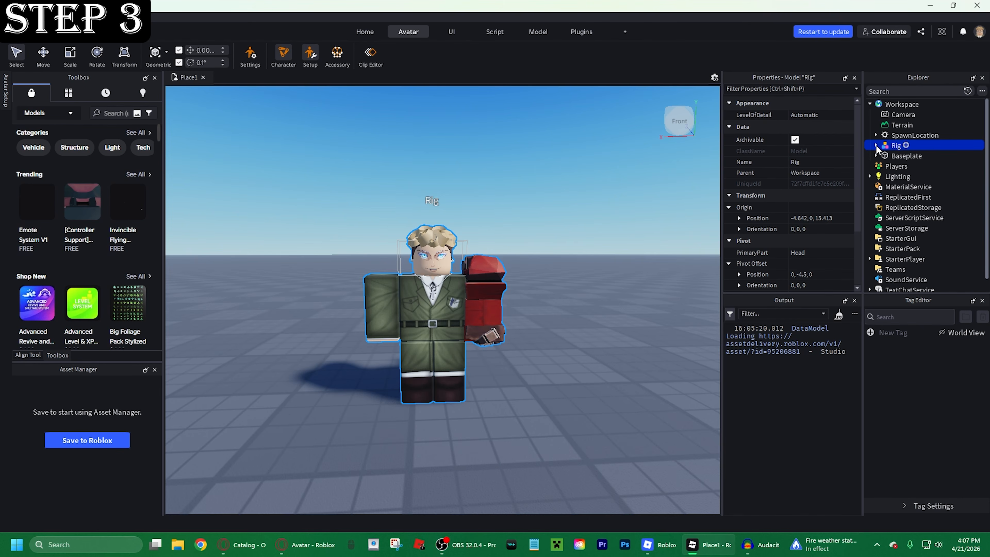
# - Delete the Body Colors, Pants and Shirt from the Rig
pyautogui.click(876, 145)
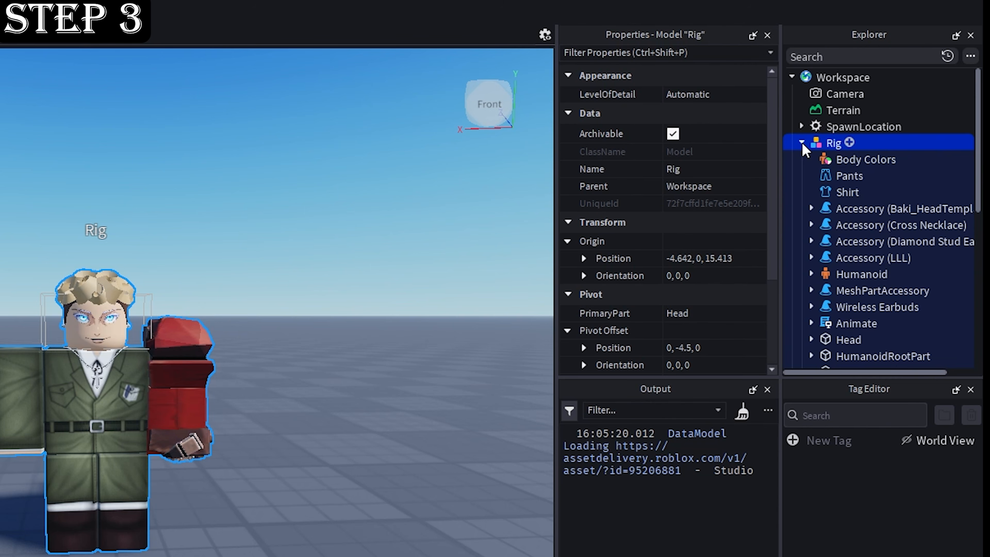
pyautogui.click(835, 158)
pyautogui.press('Delete')
pyautogui.click(835, 158)
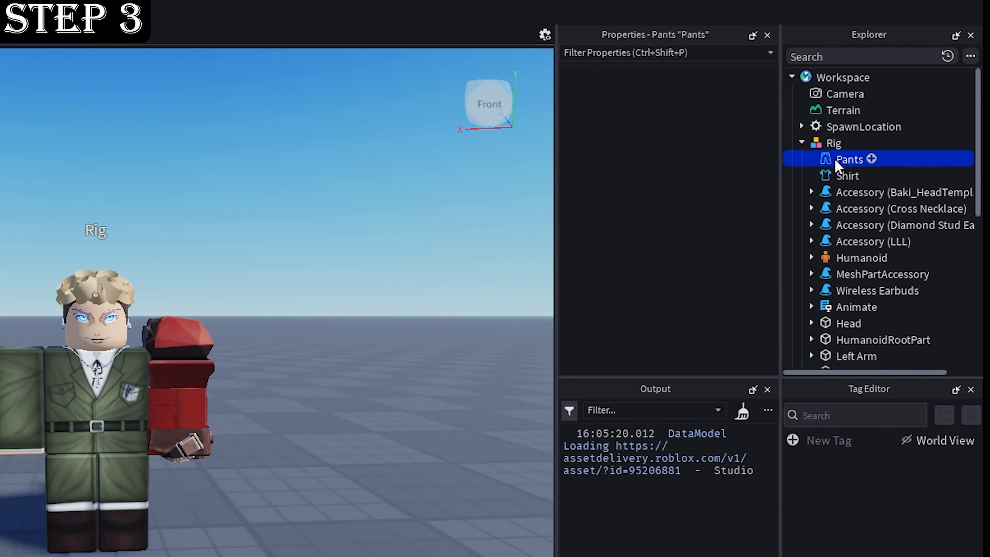
pyautogui.press('Delete')
pyautogui.click(834, 158)
pyautogui.press('Delete')
# - Delete the Baki head template, Cross Necklace and Diamond Stud accessories from the Rig
pyautogui.click(835, 158)
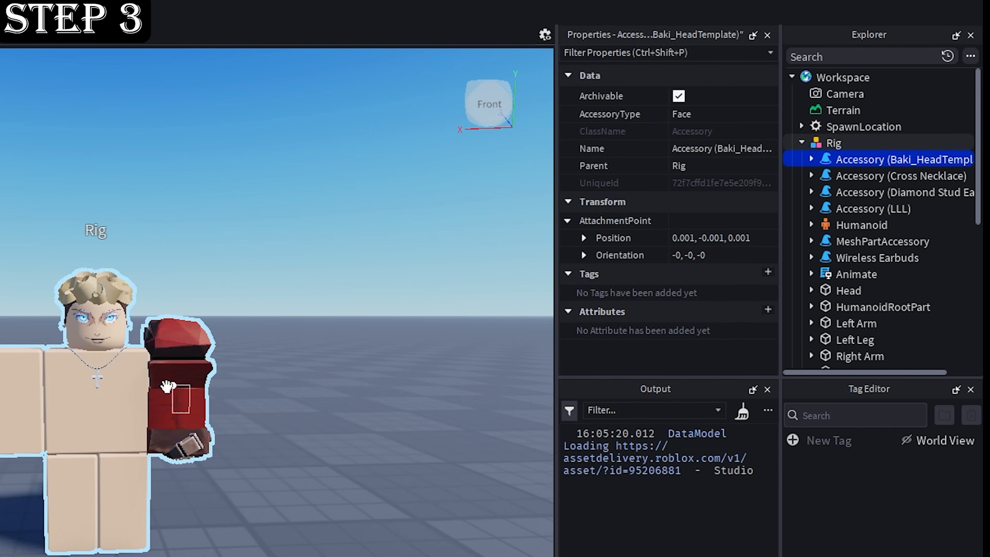
pyautogui.press('Delete')
pyautogui.click(862, 160)
pyautogui.press('Delete')
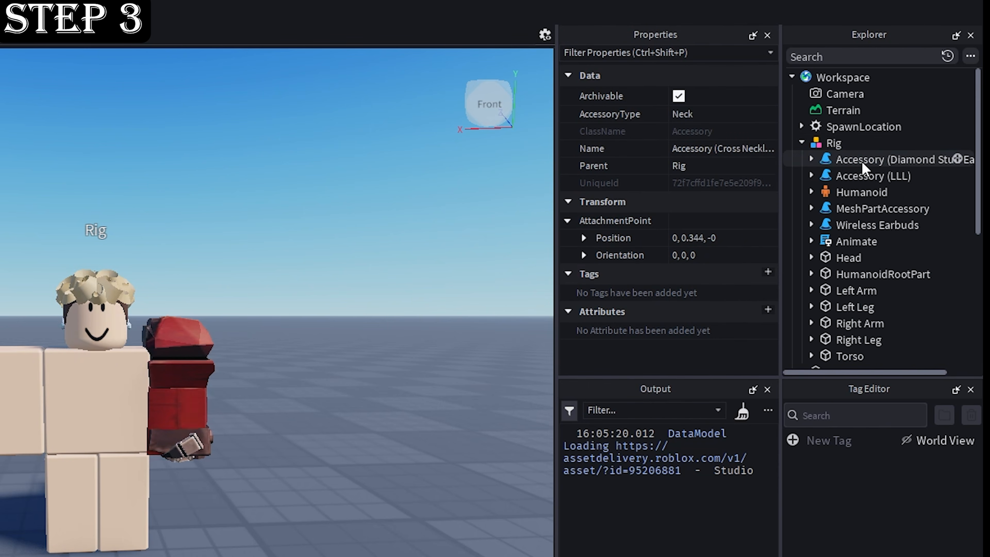
pyautogui.click(862, 167)
pyautogui.press('Delete')
pyautogui.click(862, 160)
pyautogui.press('Delete')
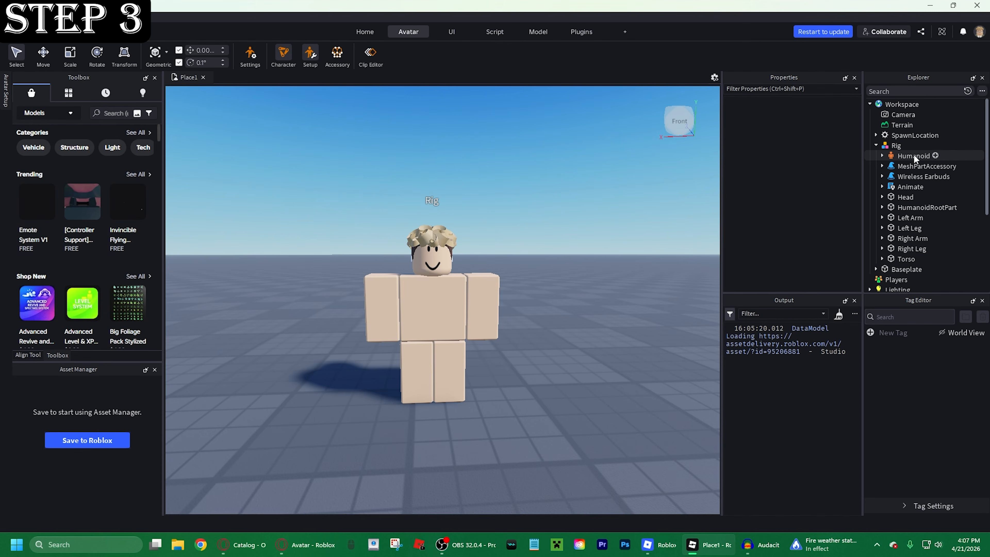
pyautogui.hotkey('ctrl', 'z')
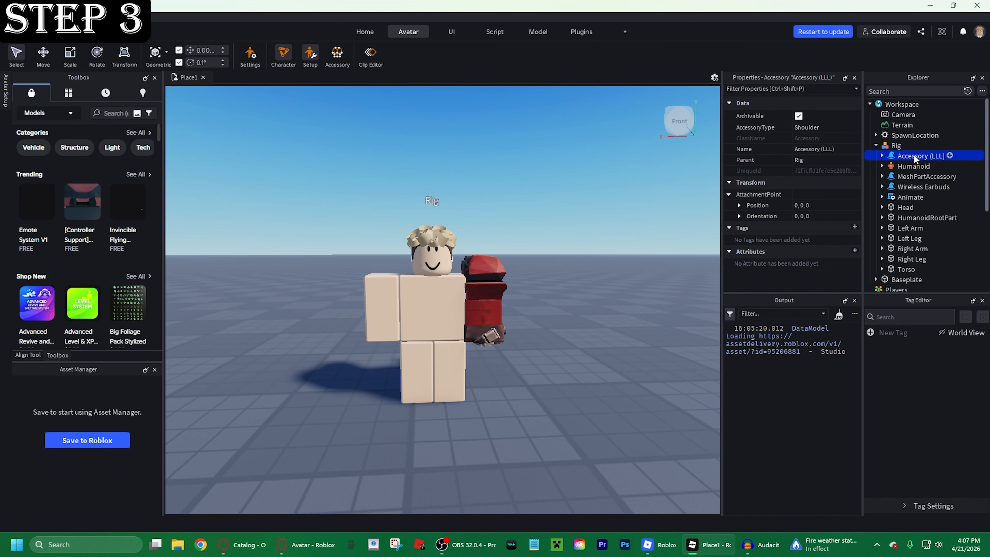
# - Delete the hair MeshPartAccessory and the Wireless Earbuds from the Rig
pyautogui.click(912, 175)
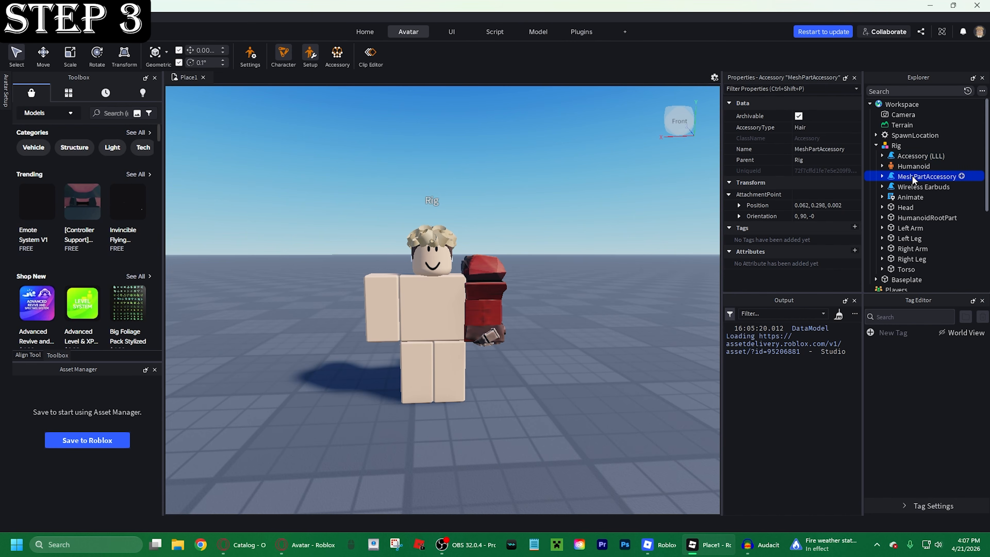
pyautogui.click(916, 166)
pyautogui.click(915, 177)
pyautogui.press('Delete')
pyautogui.click(915, 179)
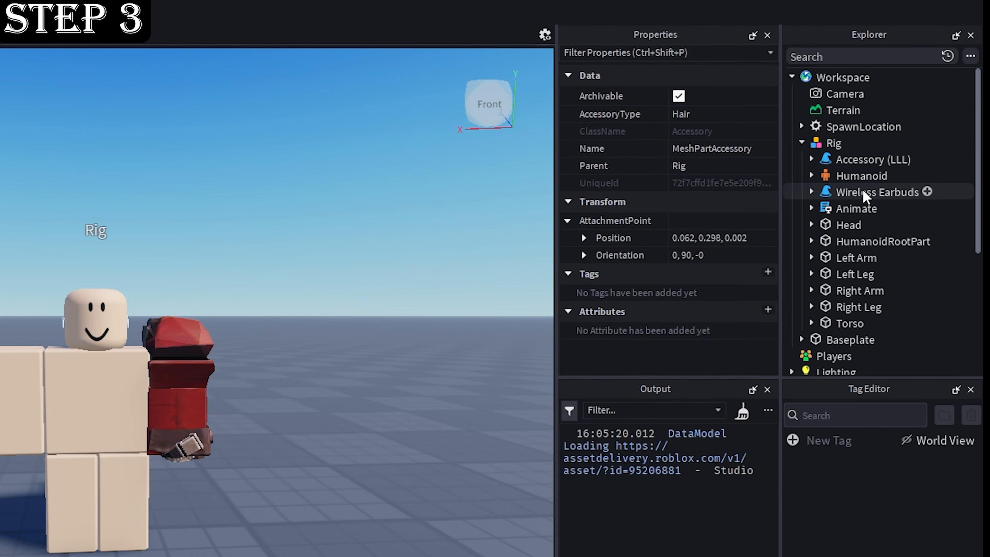
pyautogui.press('Delete')
pyautogui.click(838, 176)
pyautogui.press('Delete')
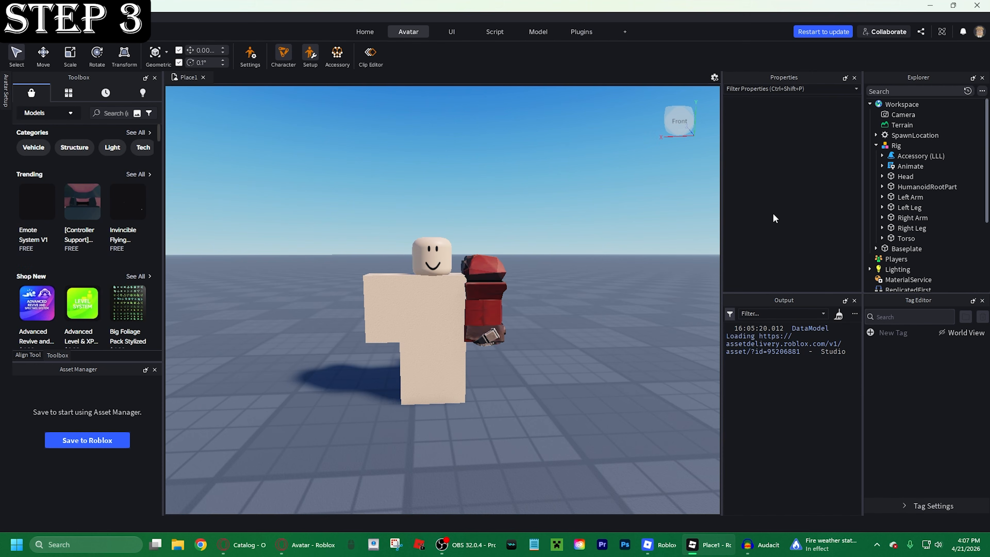
pyautogui.scroll(3, 648, 238)
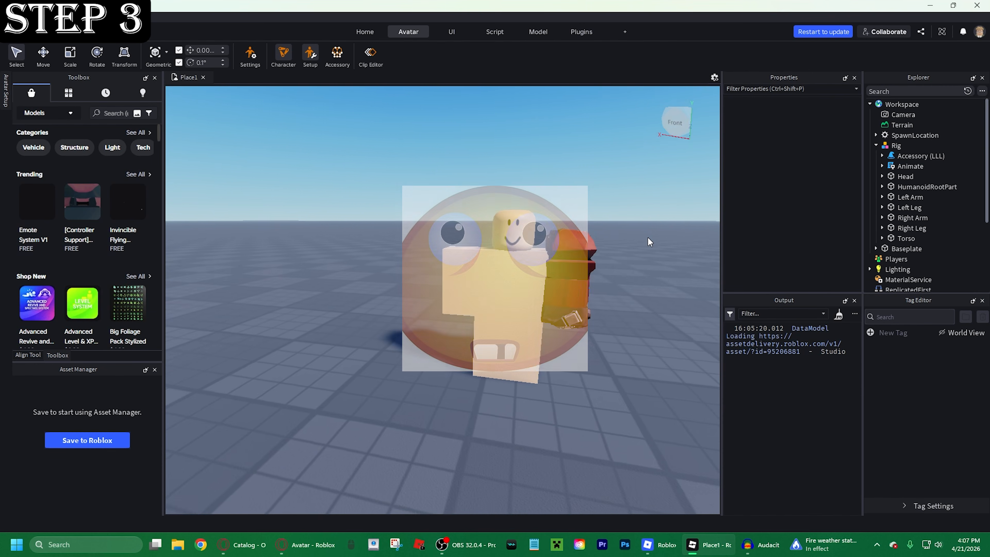
pyautogui.scroll(-3, 648, 237)
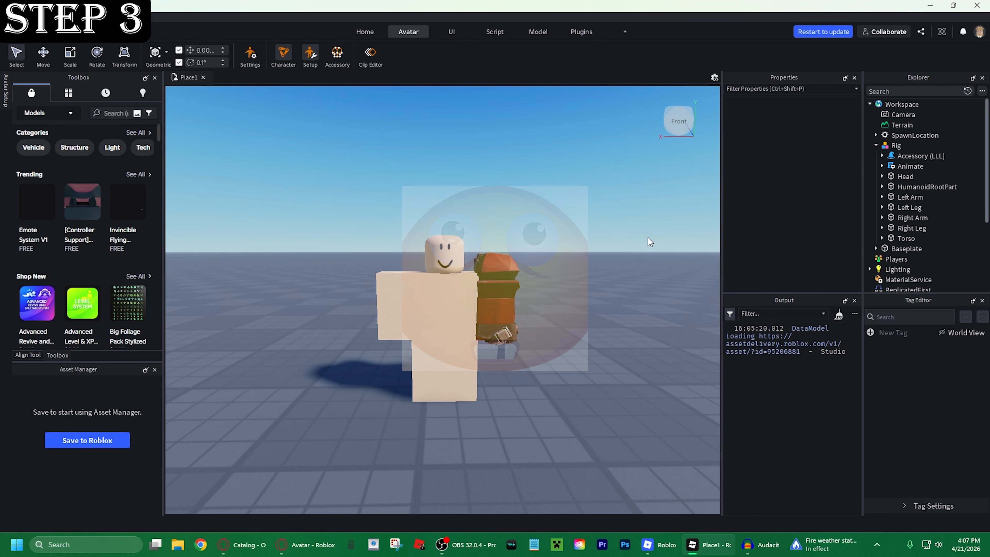
pyautogui.hotkey('ctrl', 'z')
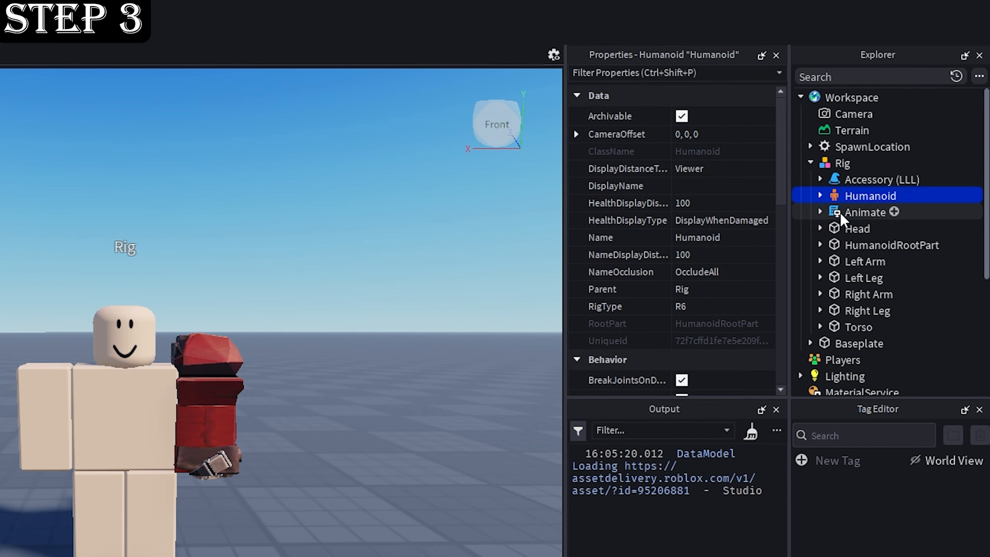
# - Delete the Animate script, Head, HumanoidRootPart, Torso and all arms and legs, keeping only Accessory (LLL) and Humanoid in the Rig
pyautogui.click(903, 178)
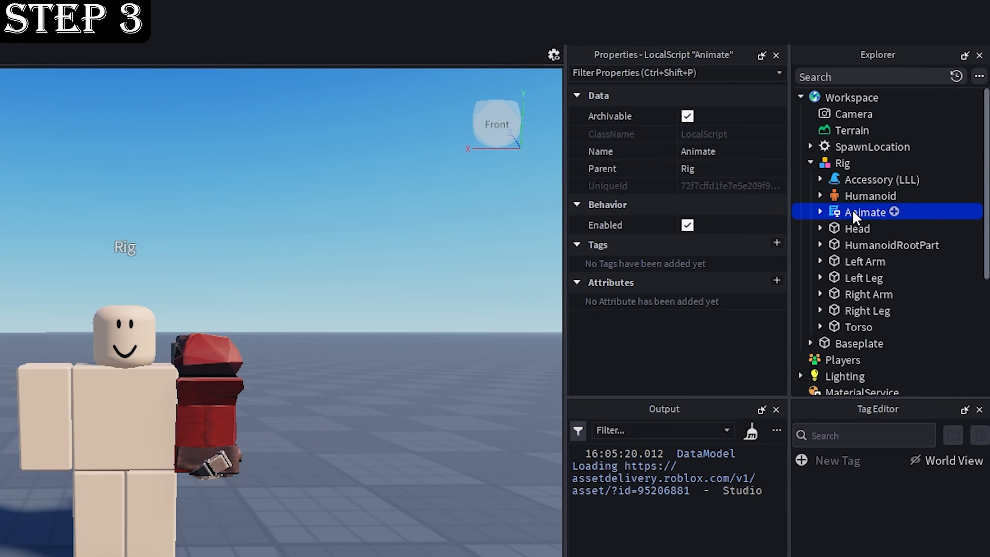
pyautogui.press('Delete')
pyautogui.click(903, 177)
pyautogui.press('Delete')
pyautogui.click(854, 213)
pyautogui.press('Delete')
pyautogui.click(853, 212)
pyautogui.press('Delete')
pyautogui.click(854, 212)
pyautogui.press('Delete')
pyautogui.click(854, 212)
pyautogui.press('Delete')
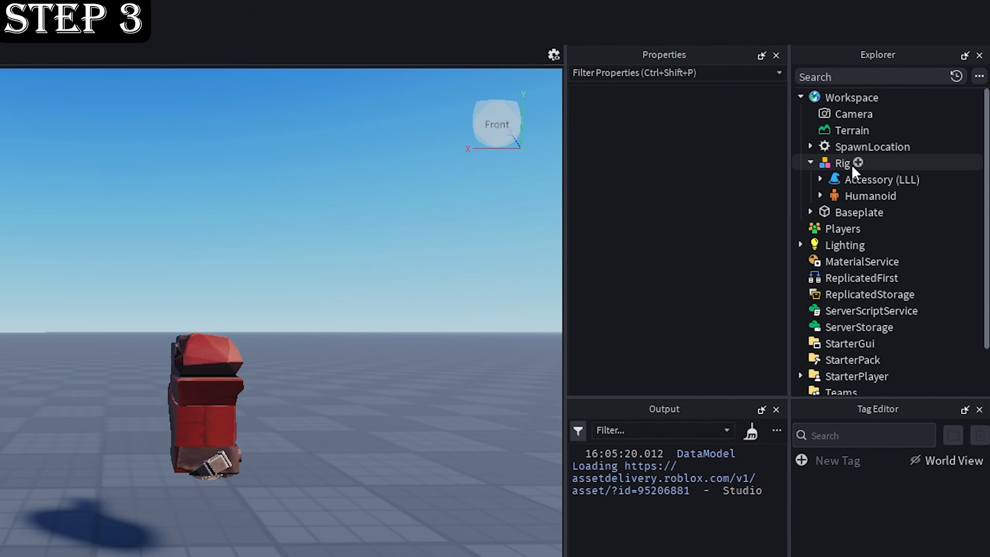
# - Group the Rig as a Model and export that model as an OBJ file named arm in the Videos folder
pyautogui.rightClick(842, 163)
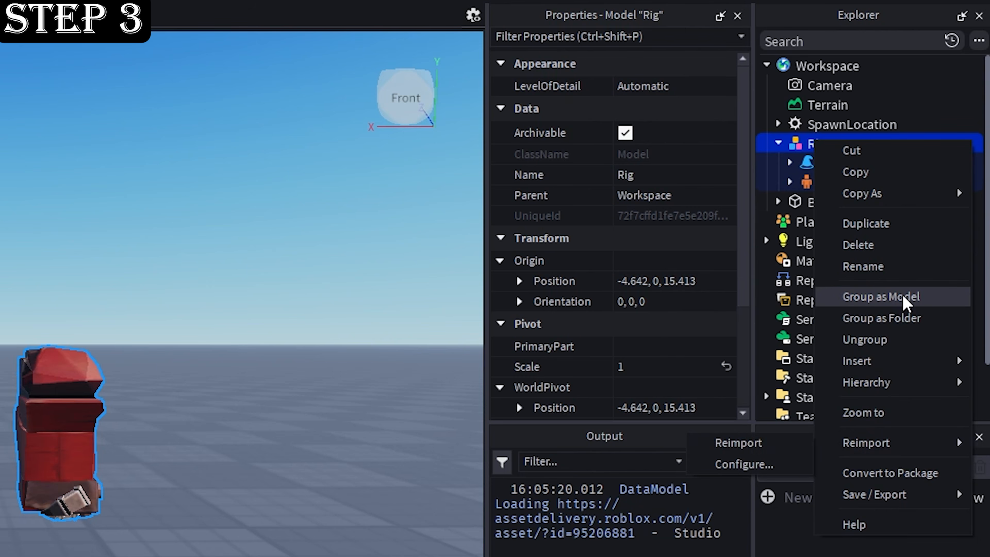
pyautogui.click(902, 296)
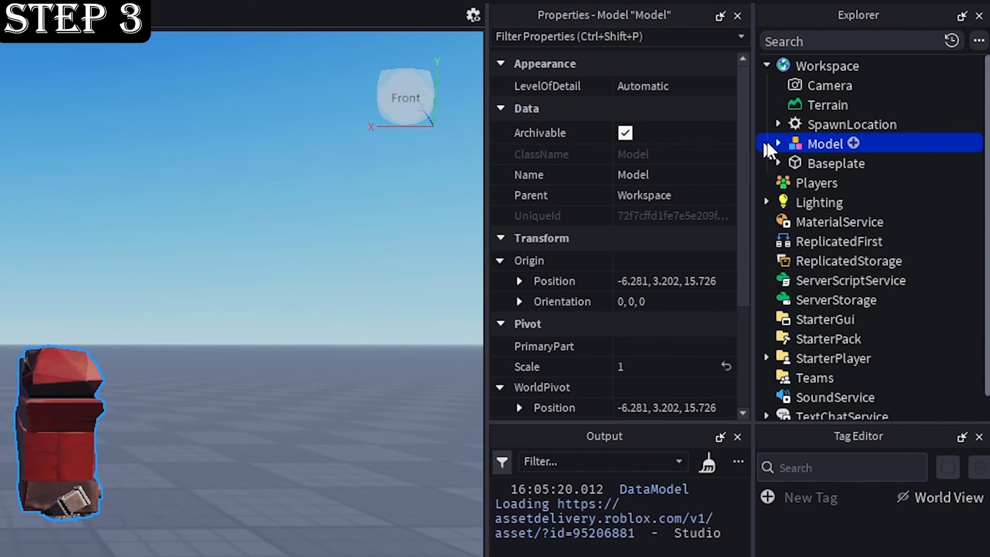
pyautogui.rightClick(846, 143)
pyautogui.moveTo(901, 499)
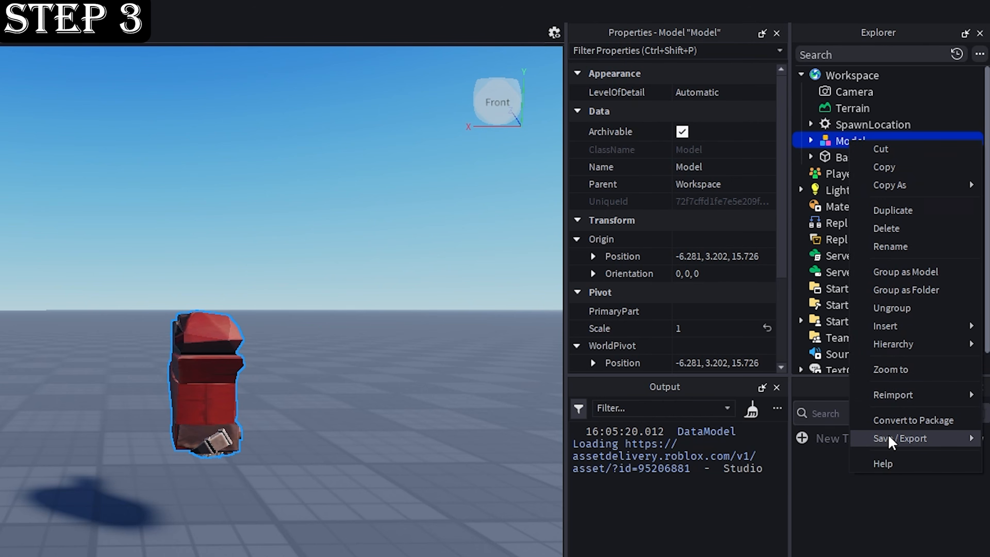
pyautogui.moveTo(892, 443)
pyautogui.click(799, 476)
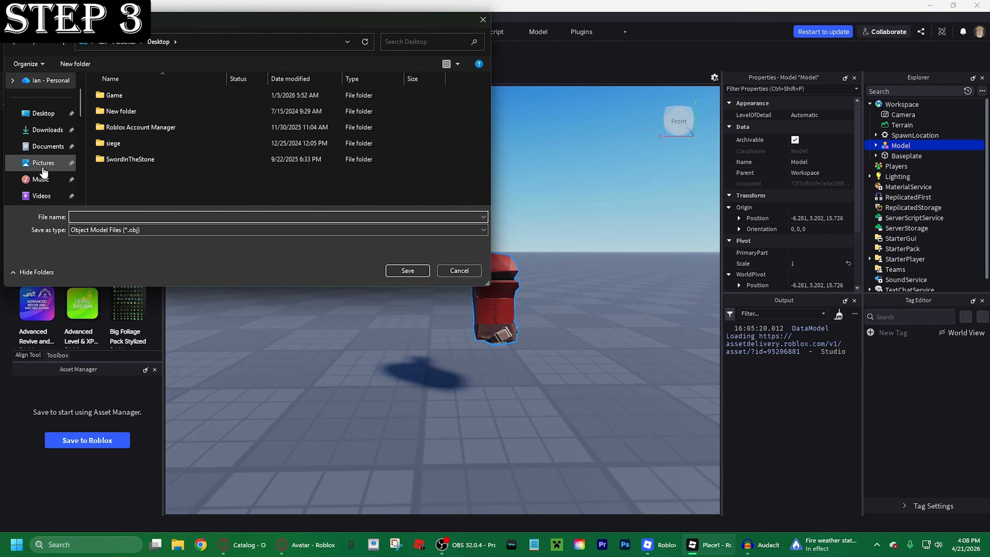
pyautogui.scroll(-1, 39, 164)
pyautogui.click(47, 149)
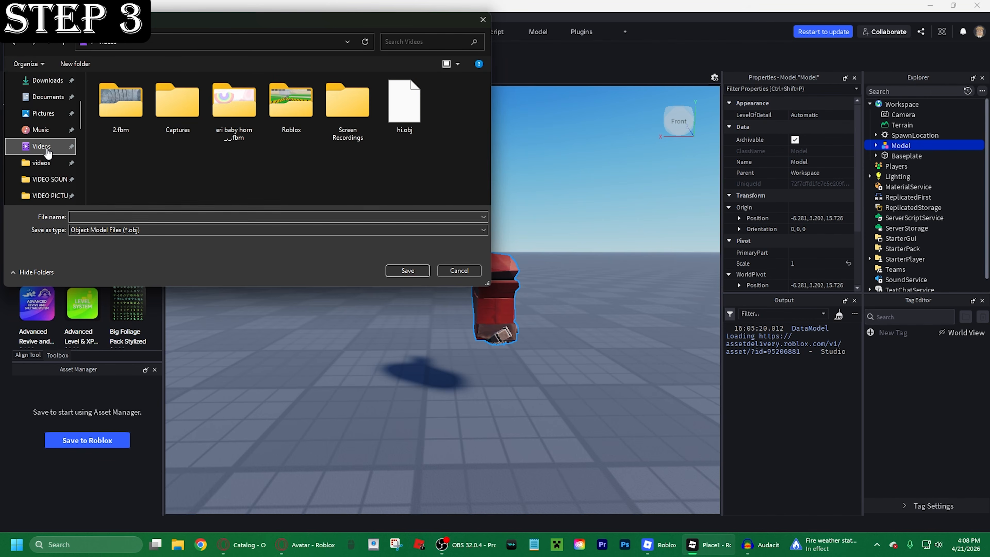
pyautogui.click(114, 218)
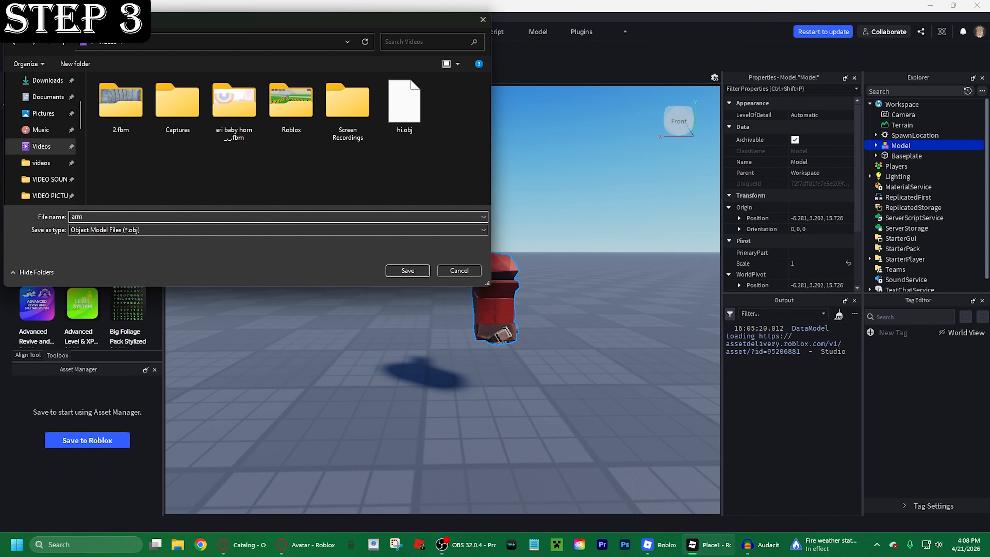
pyautogui.write('arm')
pyautogui.press('Return')
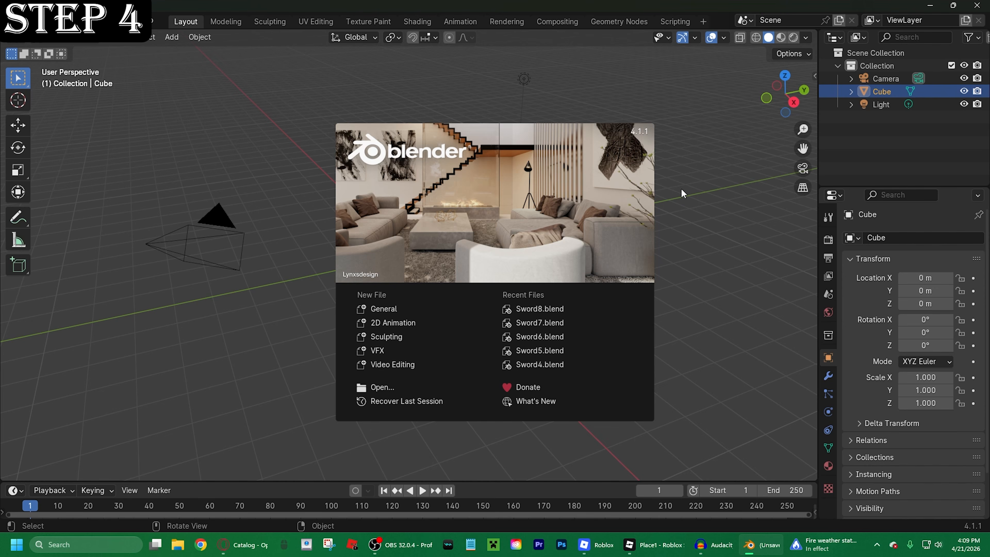
# - In Blender, dismiss the splash screen and delete the default cube from the scene
pyautogui.click(700, 177)
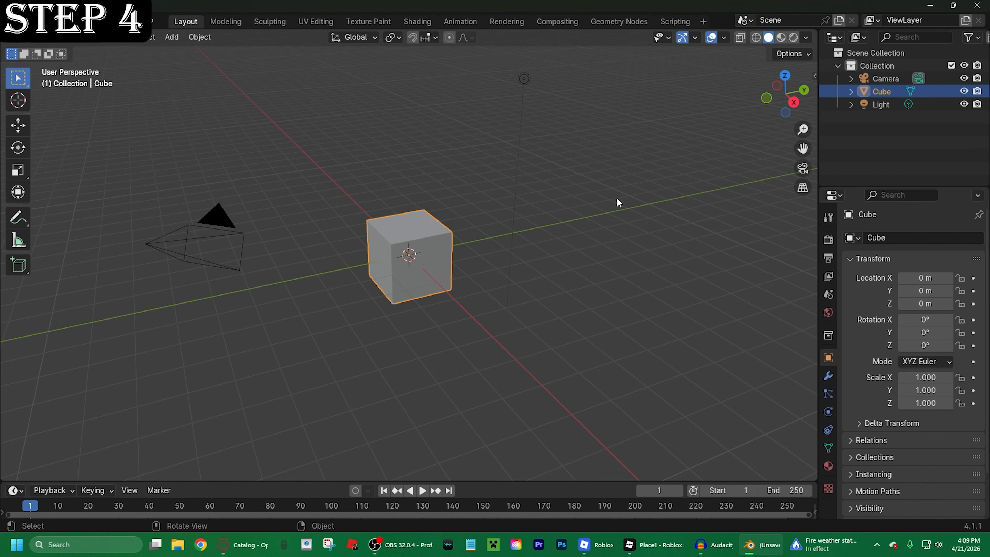
pyautogui.press('x')
pyautogui.click(410, 234)
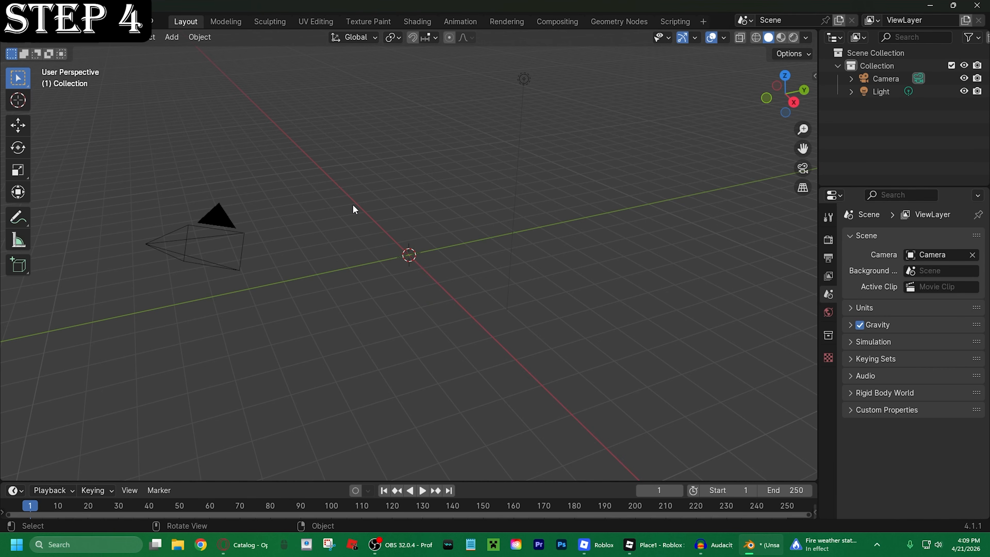
# - Import the Wavefront file arm.obj from the Videos folder into the scene
pyautogui.click(29, 21)
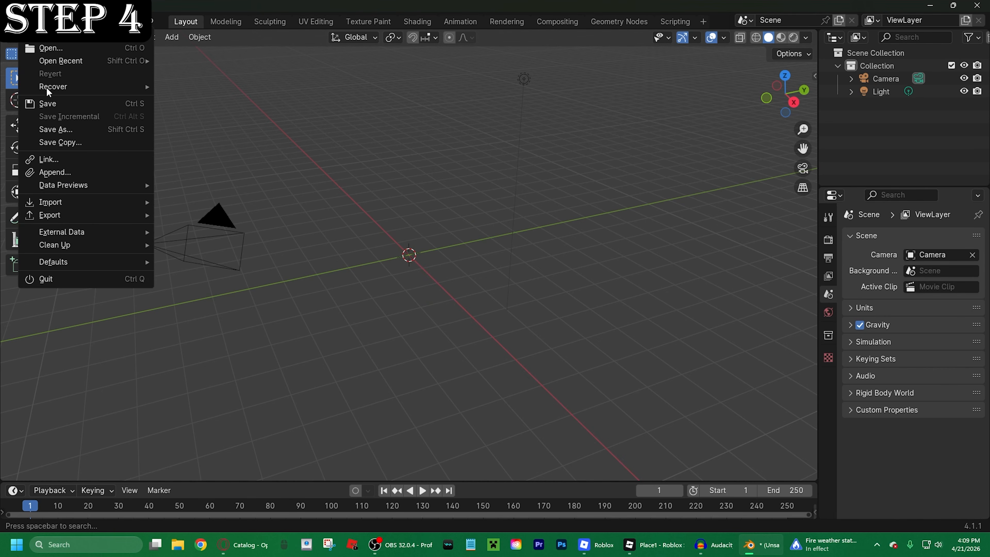
pyautogui.moveTo(76, 207)
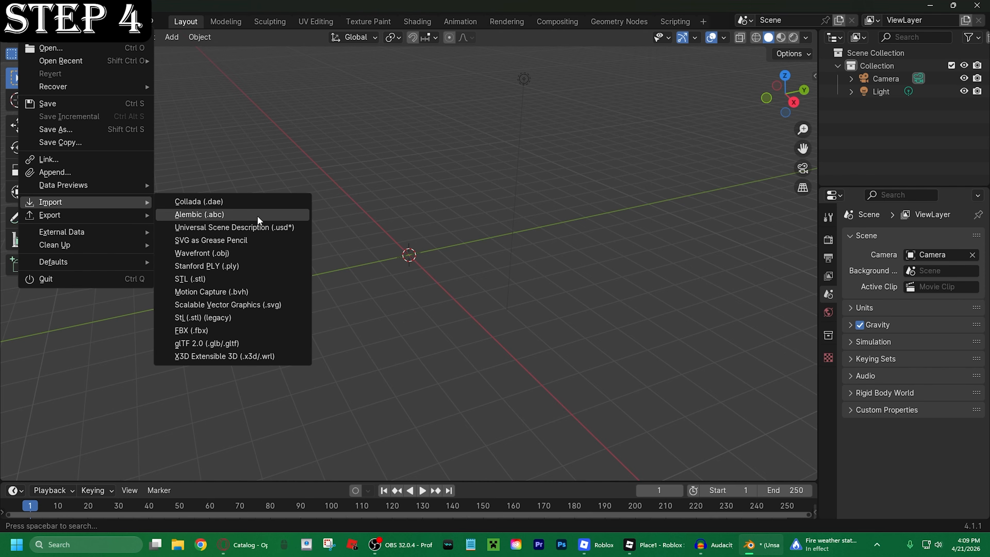
pyautogui.click(221, 254)
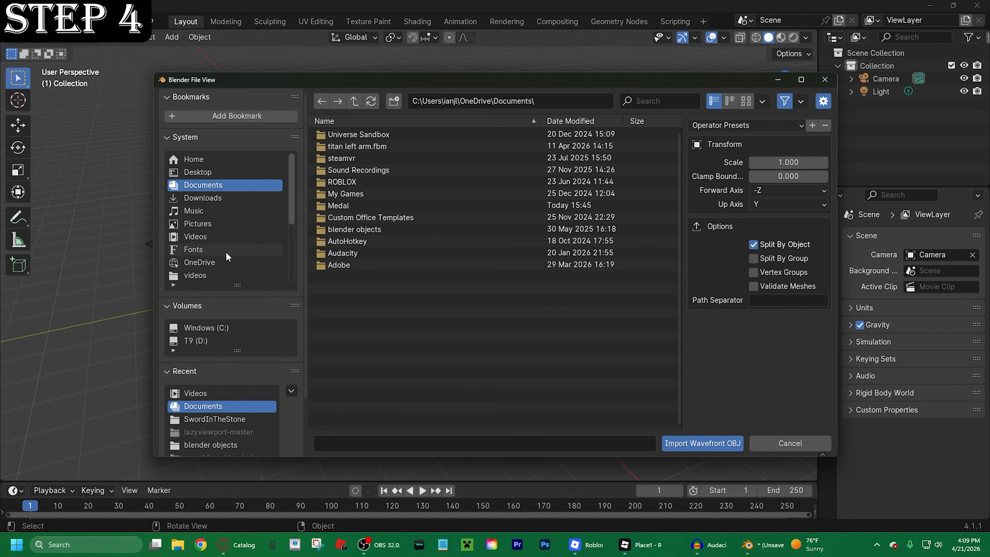
pyautogui.click(225, 237)
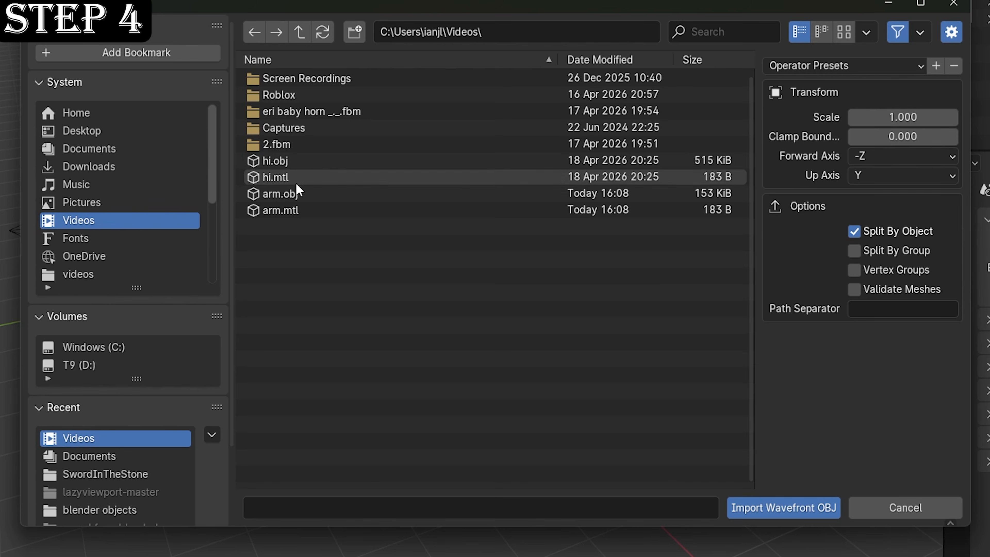
pyautogui.click(296, 194)
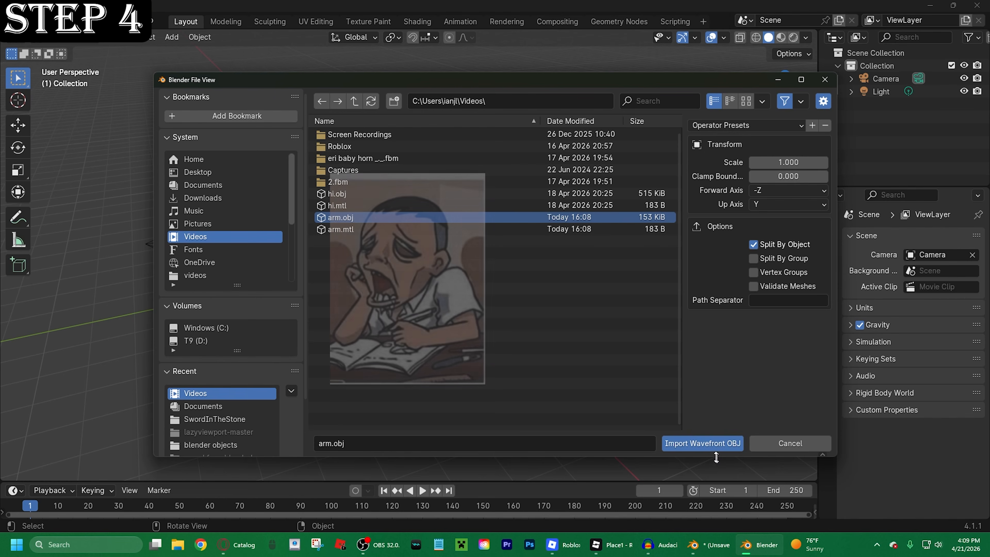
pyautogui.click(709, 442)
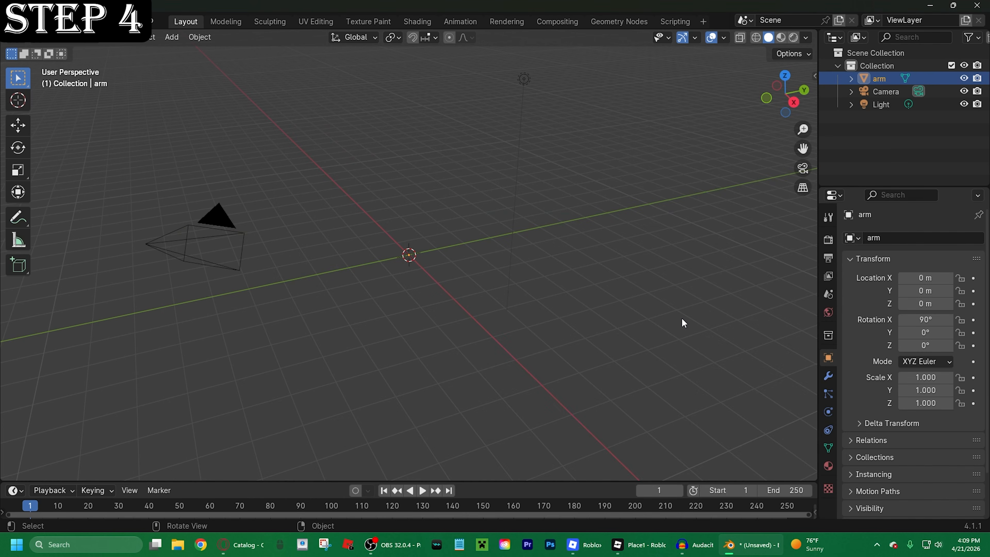
# - Enlarge the timeline area below the viewport and change it to the Shader Editor showing the arm's material
pyautogui.press('KP_Decimal')
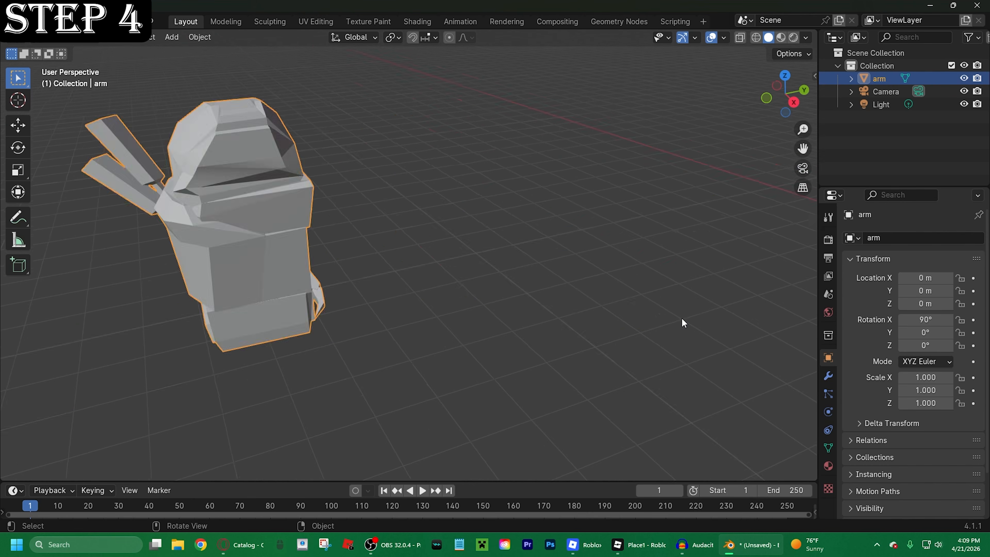
pyautogui.rightClick(666, 301)
pyautogui.moveTo(781, 99); pyautogui.dragTo(173, 158)
pyautogui.moveTo(305, 482); pyautogui.dragTo(310, 296)
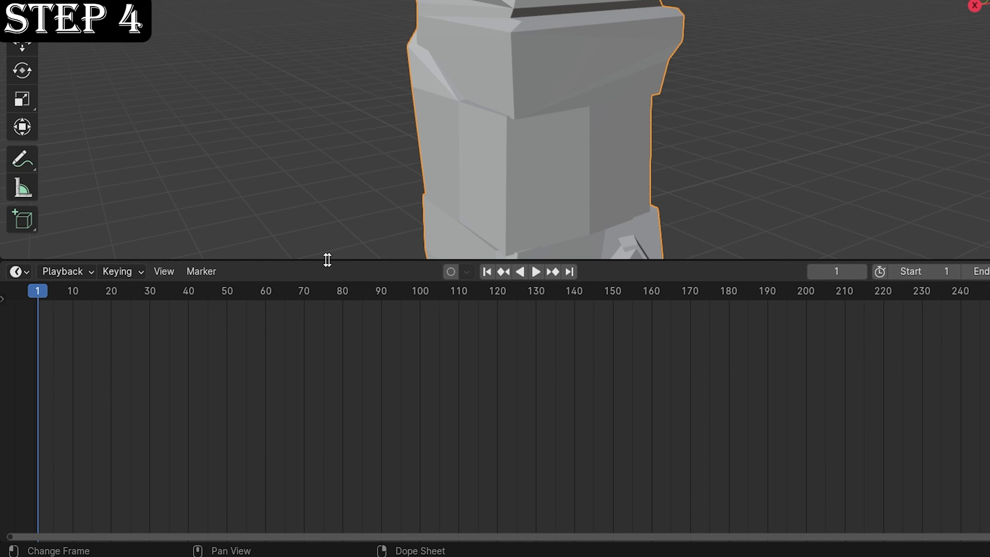
pyautogui.click(25, 273)
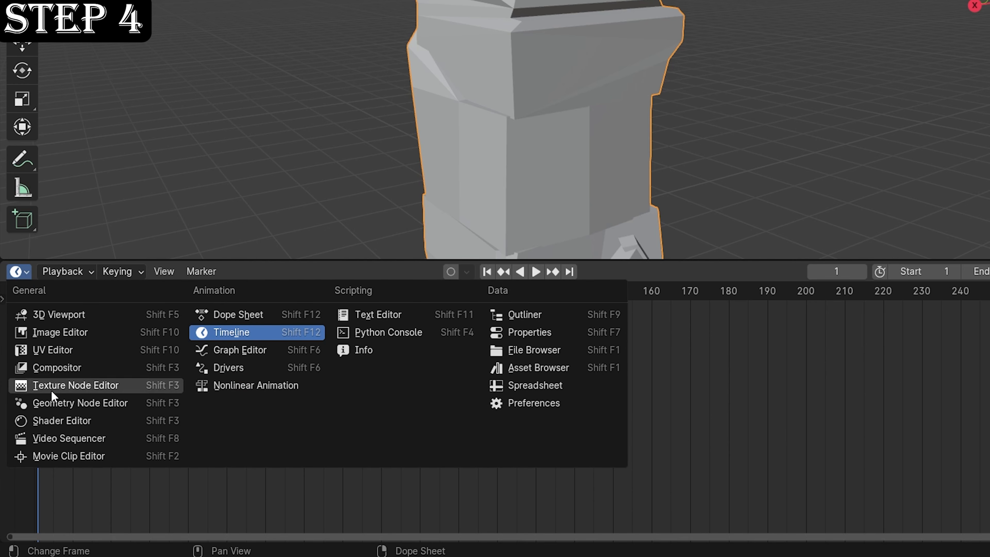
pyautogui.click(77, 426)
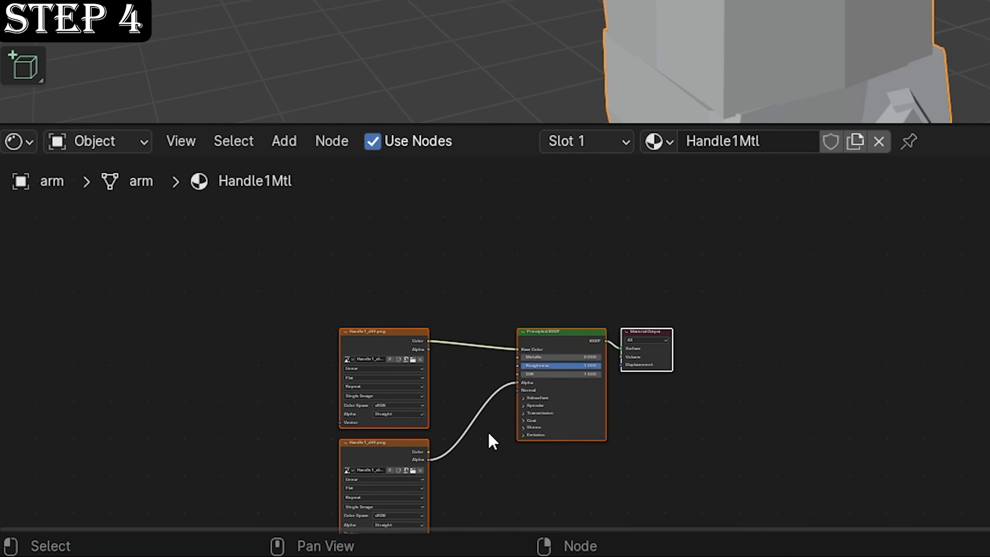
# - Cut the link from the lower image texture's Alpha output to the Principled BSDF's Alpha input
pyautogui.press('ctrl')
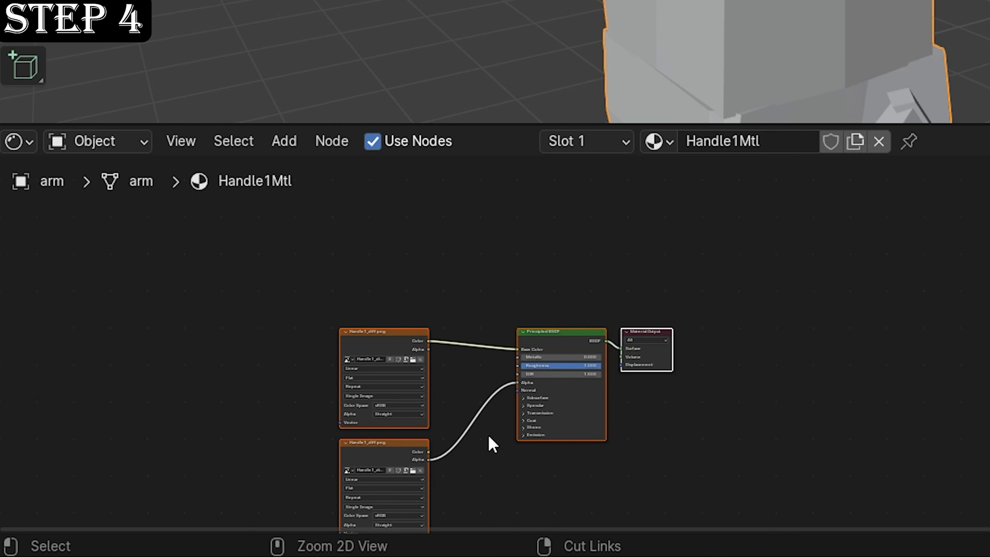
pyautogui.moveTo(489, 437)
pyautogui.keyDown('ctrl'); pyautogui.mouseDown(button='right')
pyautogui.moveTo(455, 386)
pyautogui.moveTo(456, 436)
pyautogui.mouseUp(button='right'); pyautogui.keyUp('ctrl')
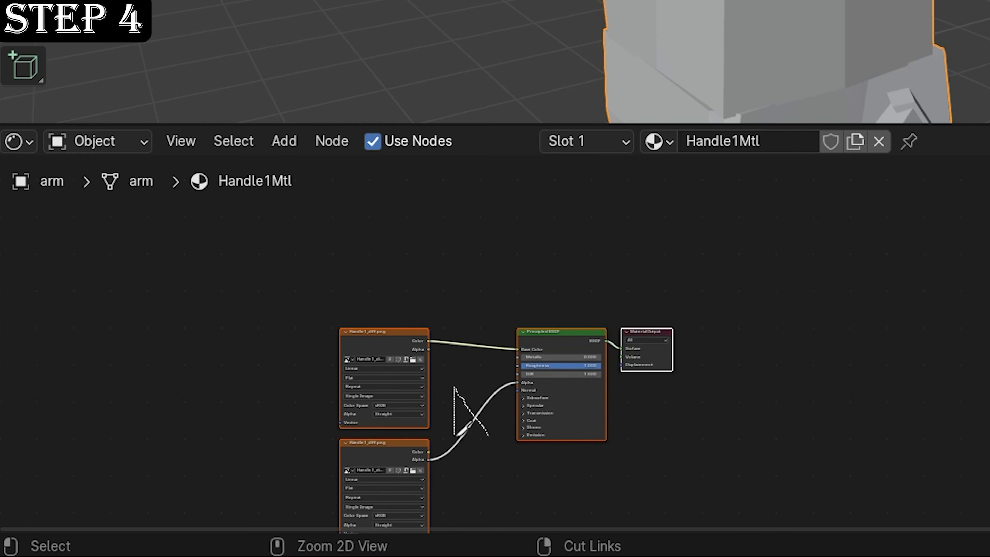
pyautogui.keyDown('ctrl'); pyautogui.moveTo(456, 435); pyautogui.dragTo(456, 439, button='right'); pyautogui.keyUp('ctrl')
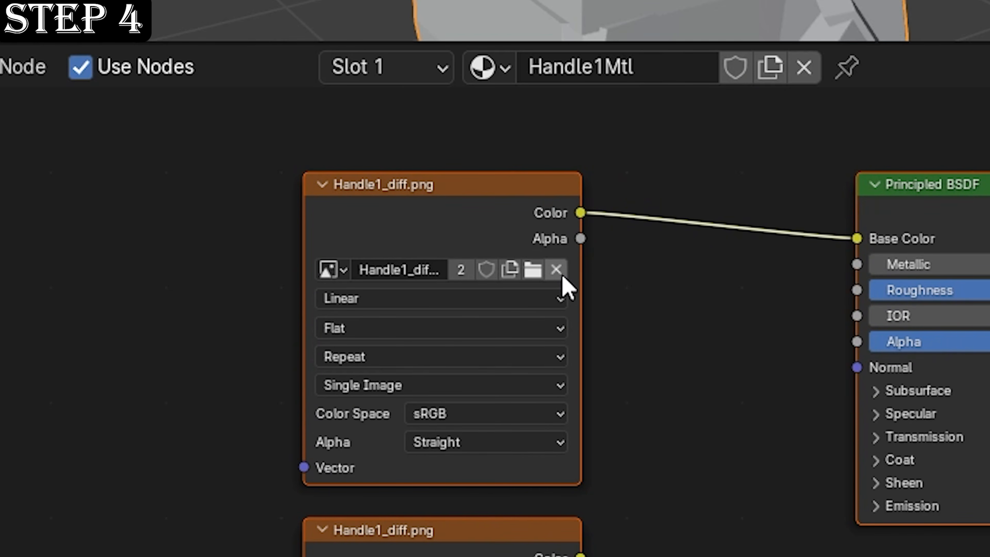
# - Replace the Base Color texture node's image with Handle1_diff.png from the Videos folder and display the viewport in rendered shading
pyautogui.click(556, 269)
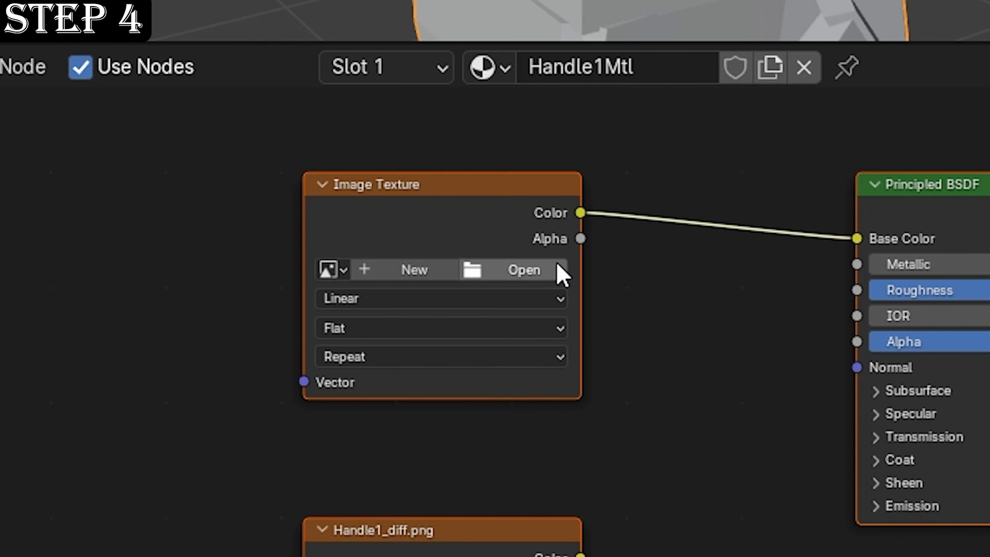
pyautogui.click(514, 275)
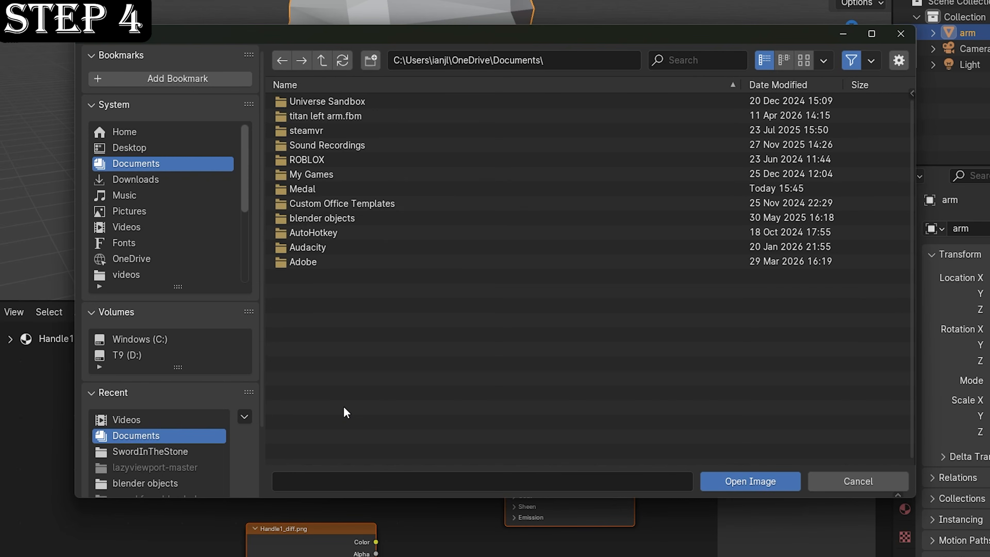
pyautogui.click(125, 228)
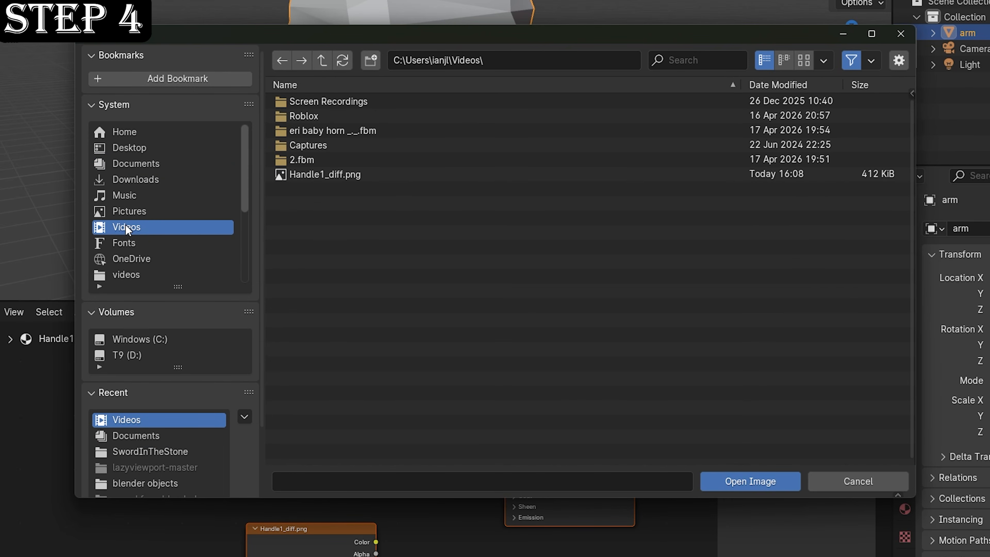
pyautogui.click(335, 176)
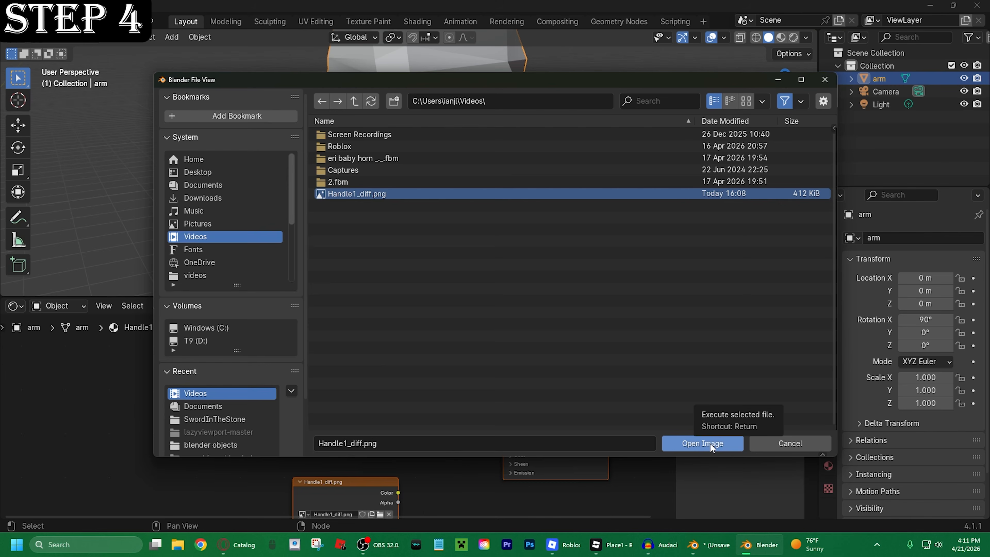
pyautogui.click(710, 442)
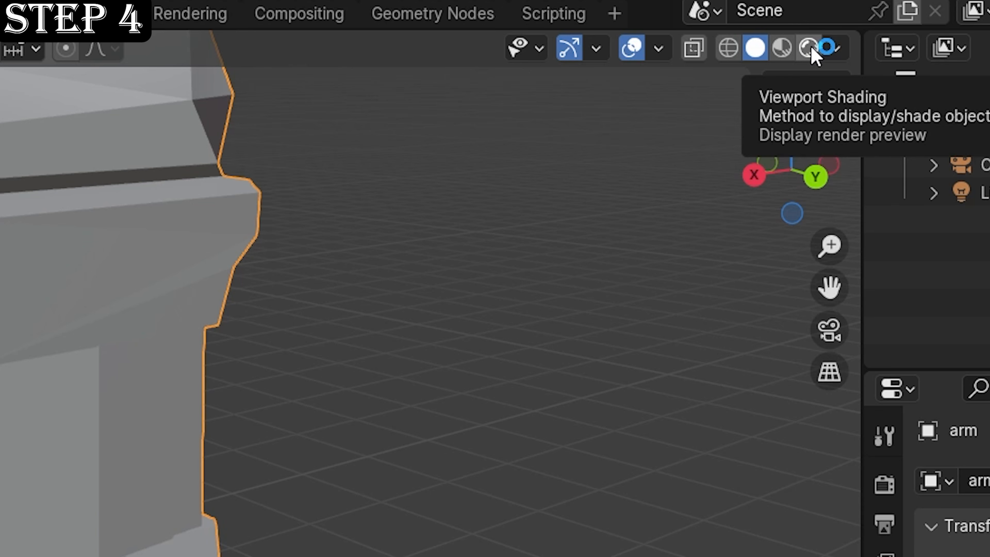
pyautogui.click(810, 48)
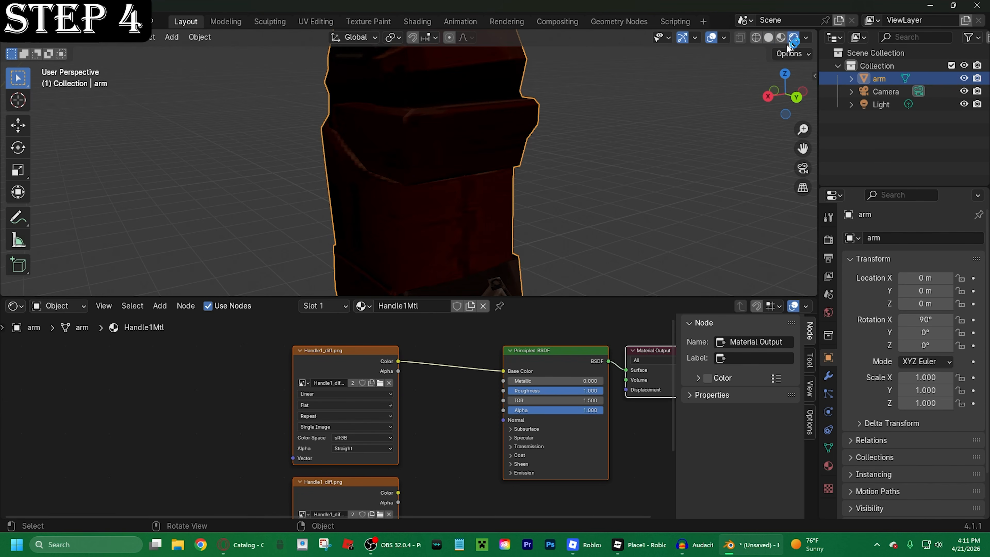
pyautogui.moveTo(784, 94); pyautogui.dragTo(739, 98)
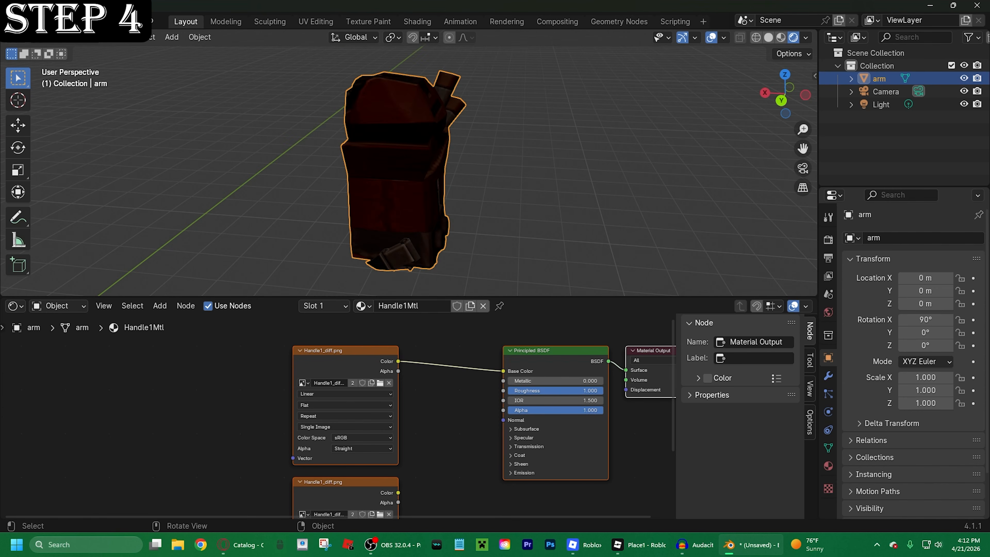
# - Start an FBX export of the scene to the Videos folder with the file name finished arm
pyautogui.click(27, 21)
pyautogui.moveTo(77, 219)
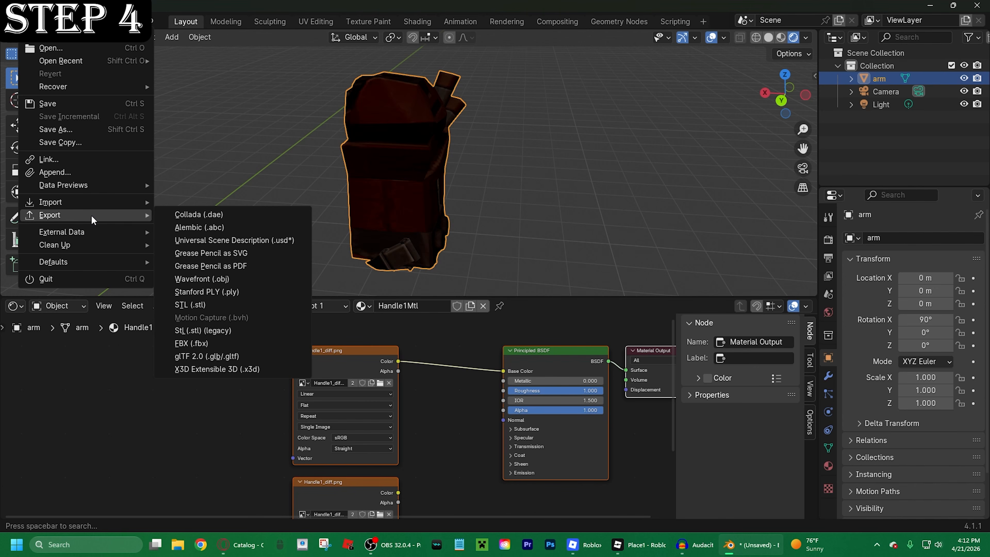
pyautogui.click(214, 344)
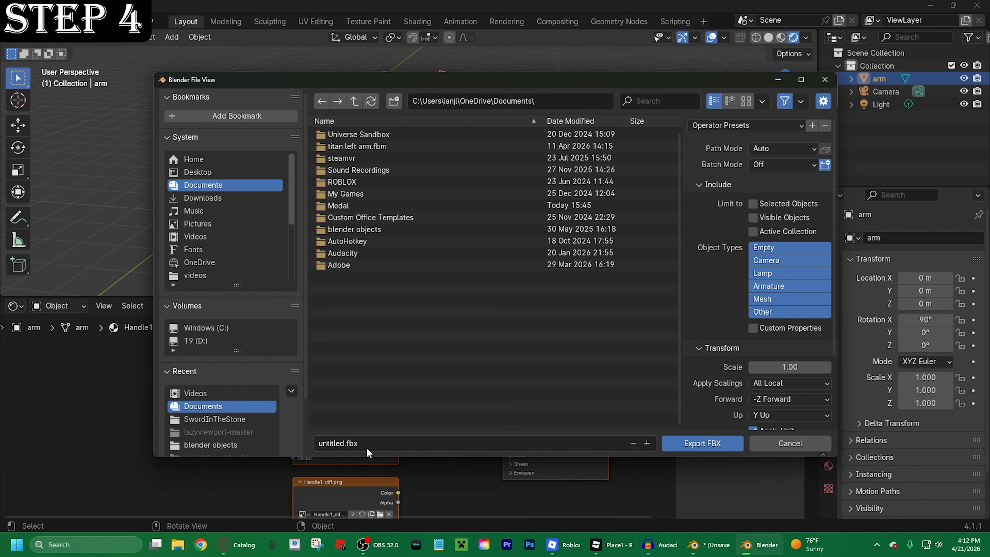
pyautogui.click(215, 236)
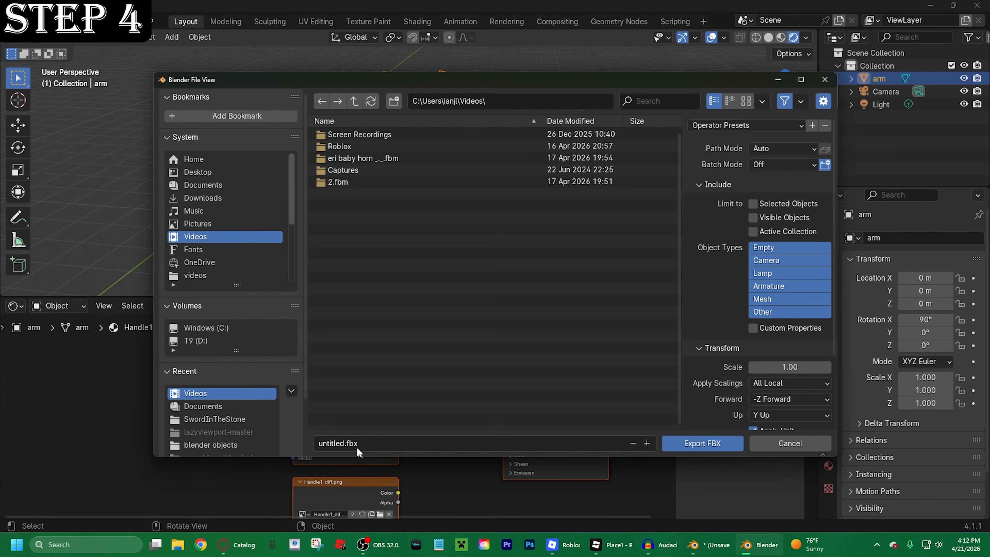
pyautogui.click(347, 446)
pyautogui.moveTo(344, 444); pyautogui.dragTo(312, 442)
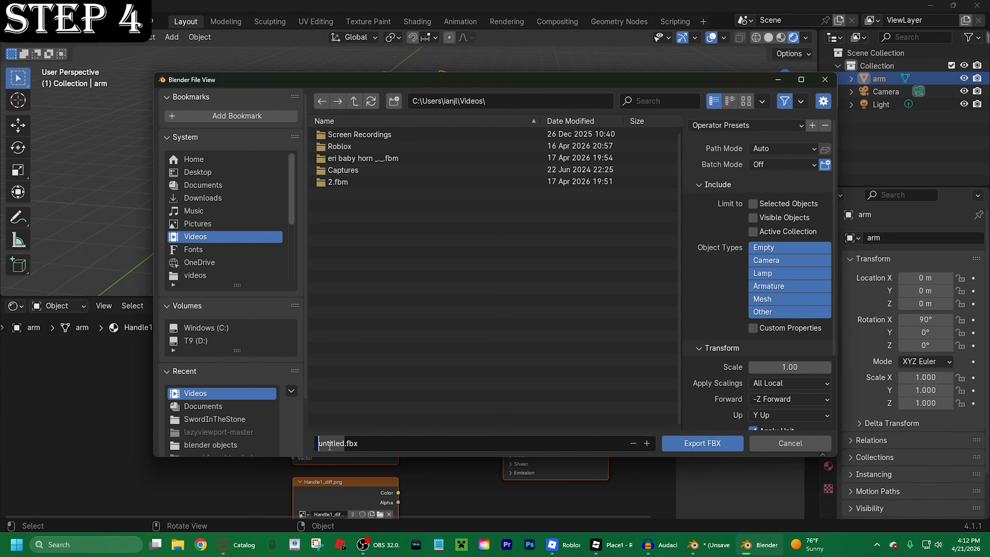
pyautogui.write('finished arm')
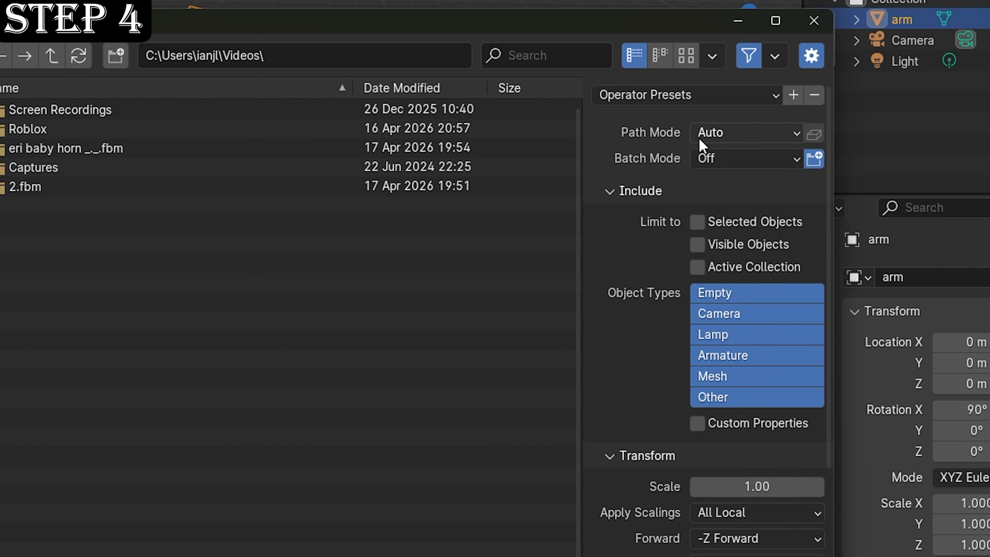
# - Set the FBX export's path mode to Copy with textures embedded
pyautogui.click(810, 148)
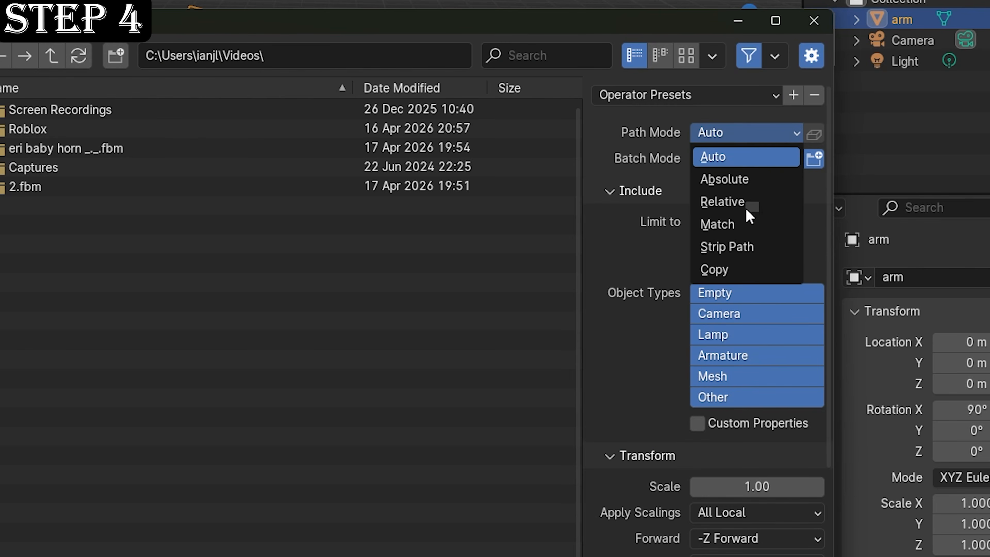
pyautogui.click(755, 273)
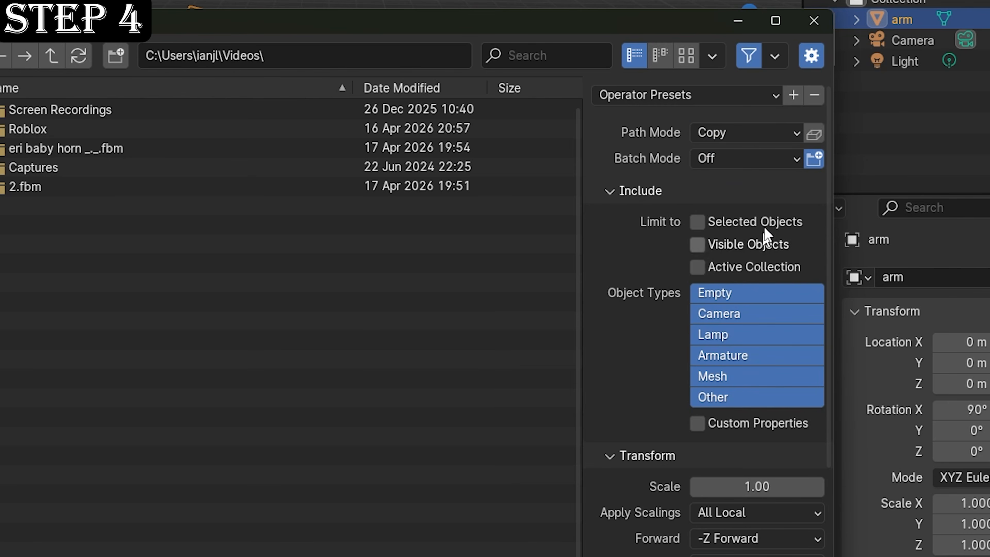
pyautogui.click(815, 134)
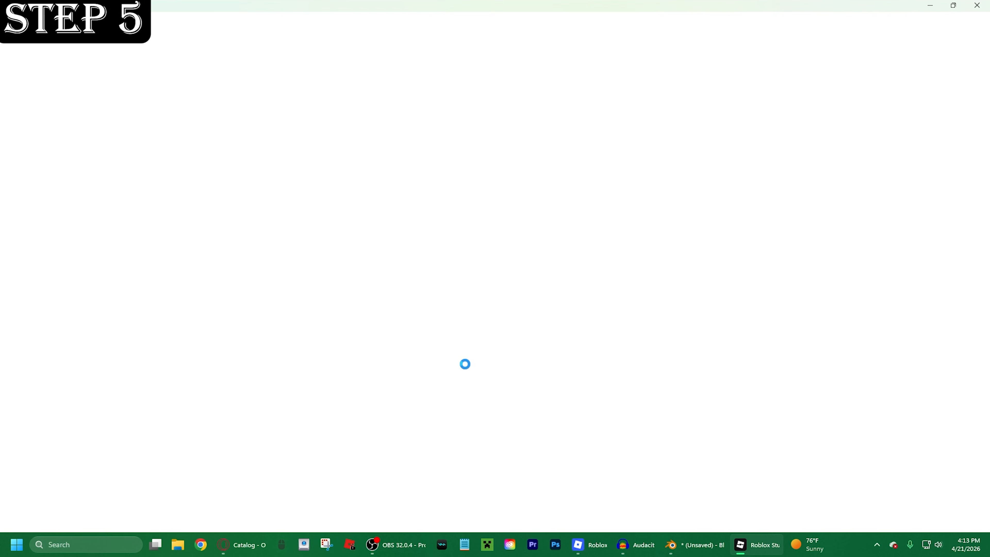
# - Switch to Roblox Studio and open the recent experience Untitled Game
pyautogui.hotkey('alt', 'Tab')
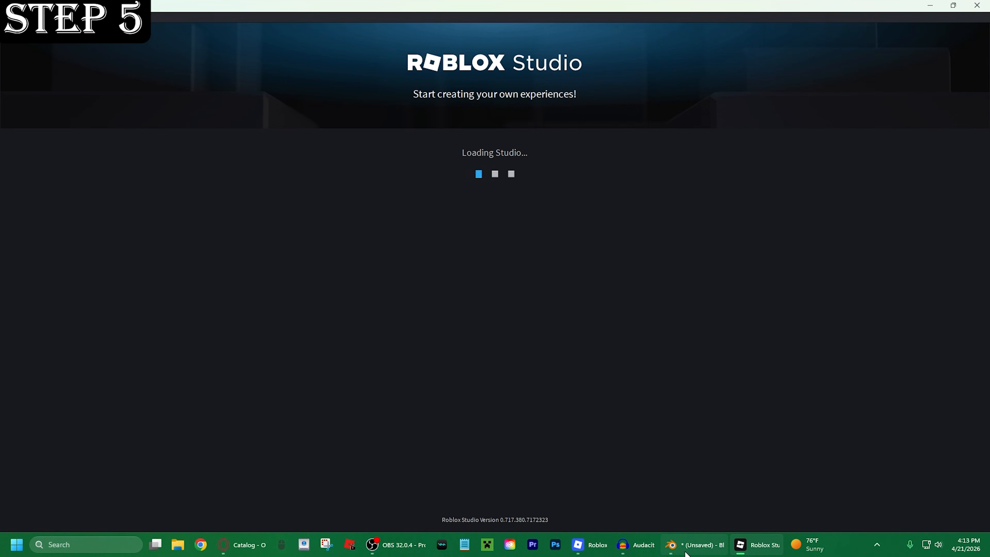
pyautogui.click(756, 544)
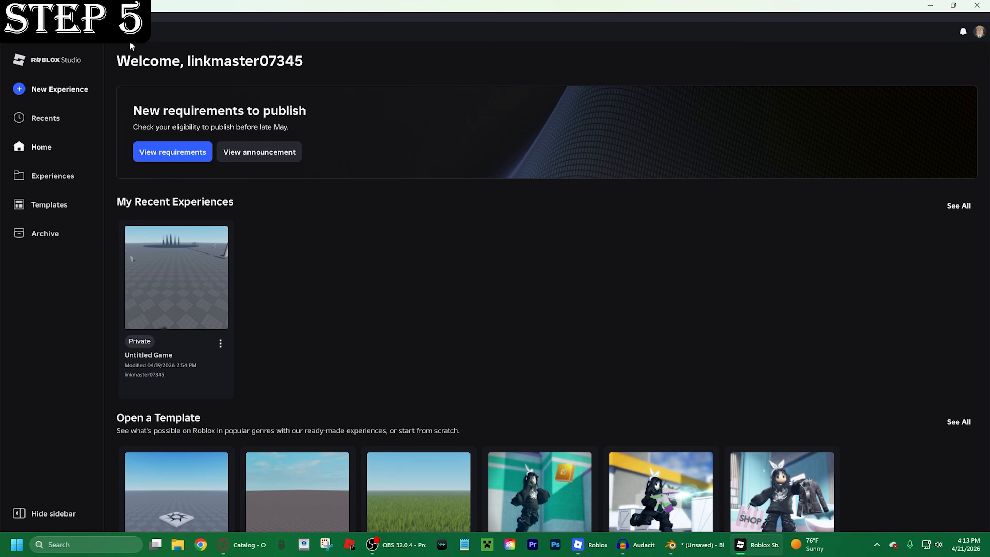
pyautogui.click(162, 272)
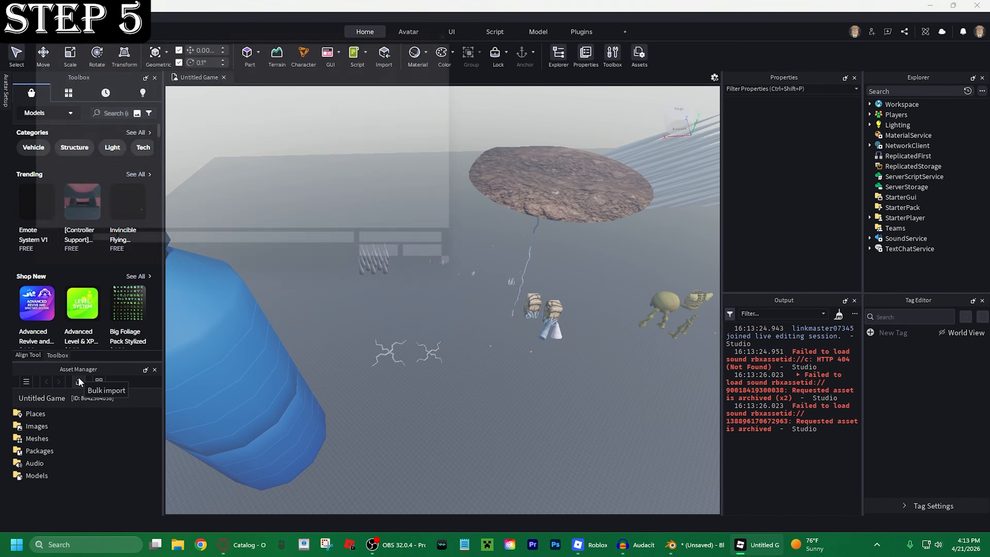
# - Bulk-import finished arm.fbx from the Videos folder and insert the mesh into the workspace
pyautogui.click(168, 254)
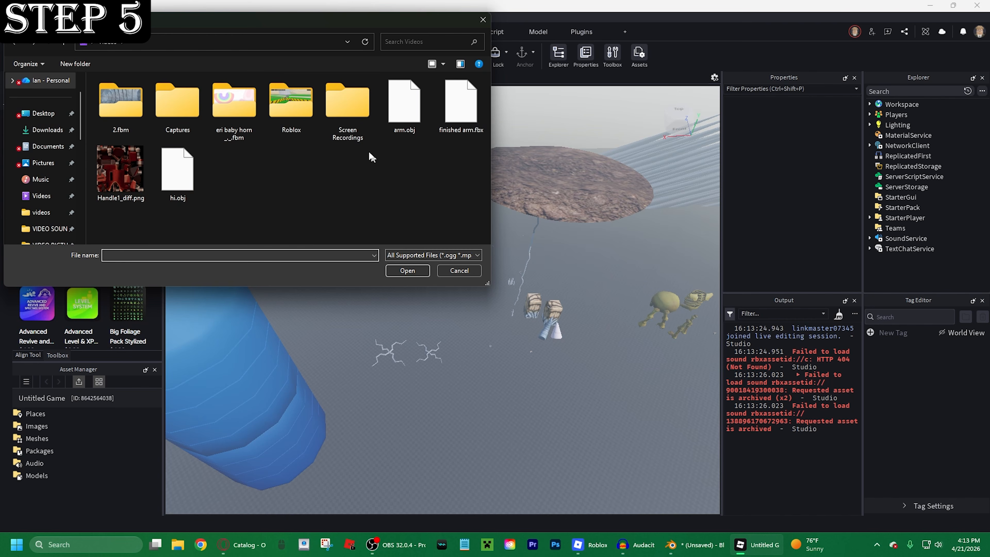
pyautogui.click(459, 117)
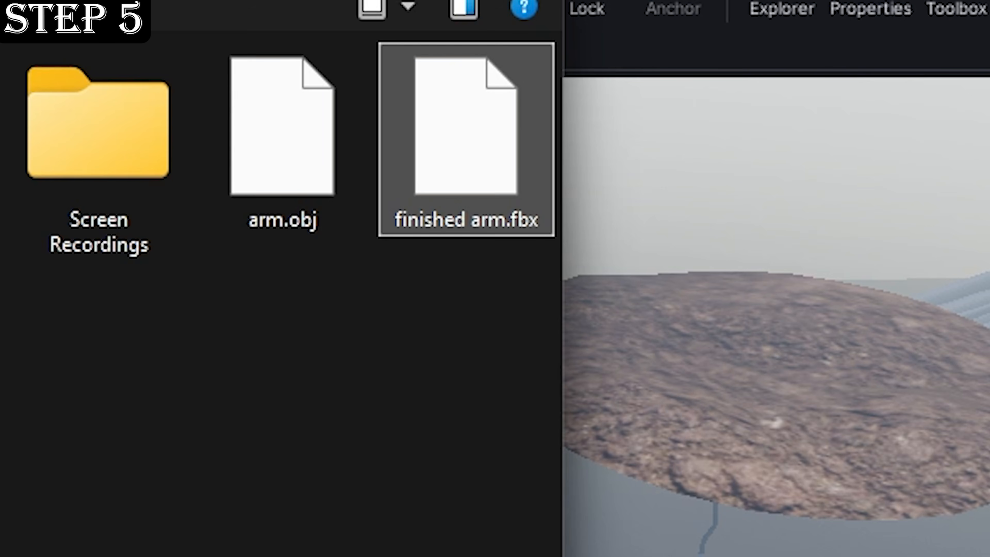
pyautogui.press('Return')
pyautogui.click(594, 320)
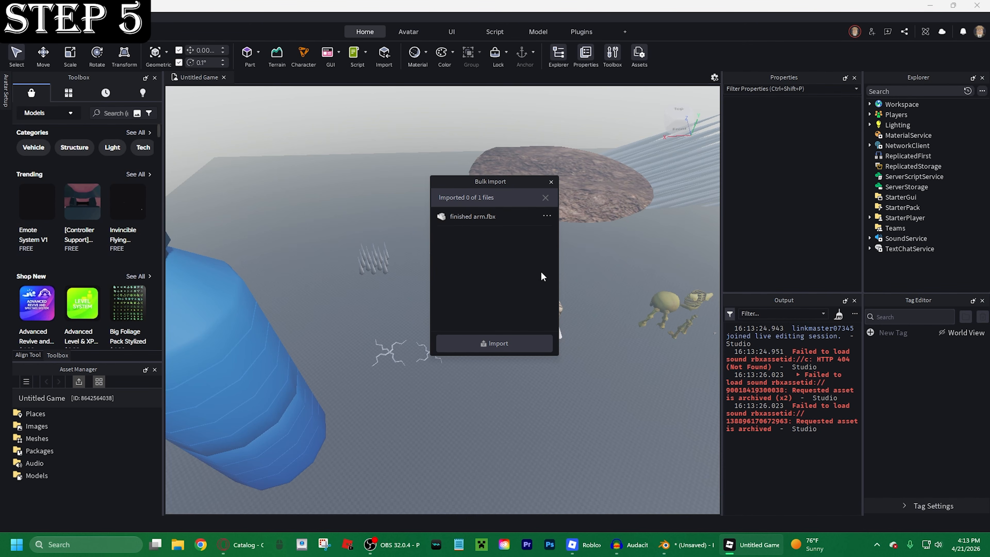
pyautogui.click(551, 181)
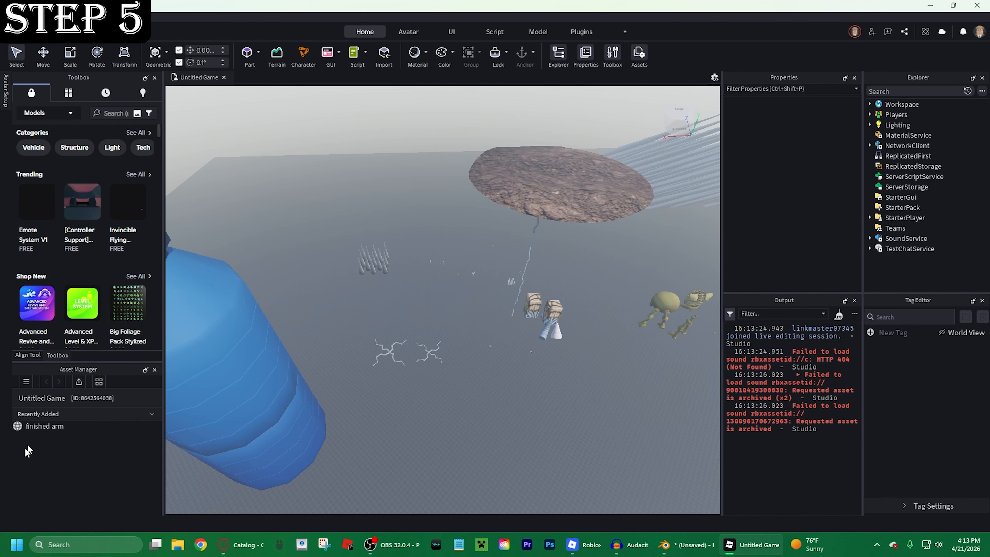
pyautogui.doubleClick(54, 429)
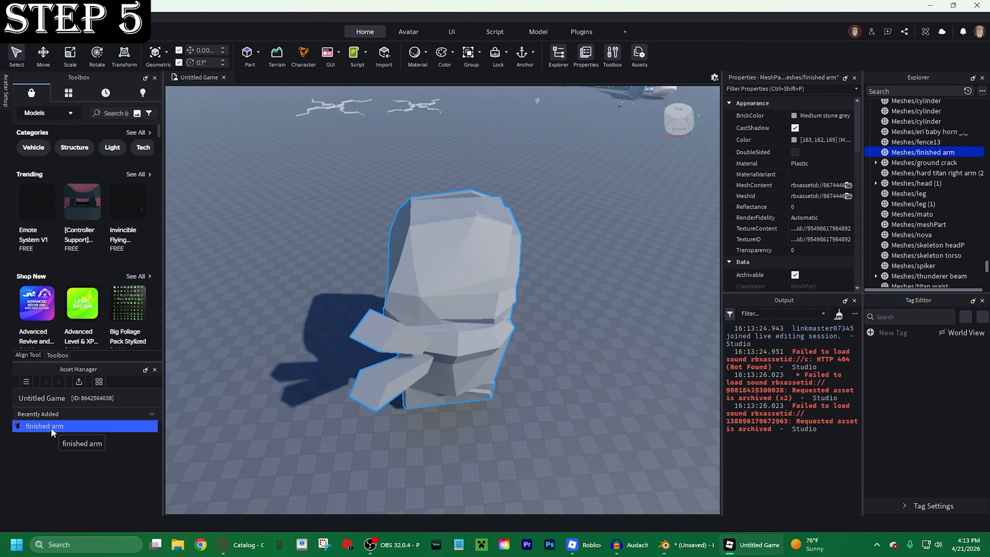
pyautogui.moveTo(565, 414); pyautogui.dragTo(565, 414, button='right')
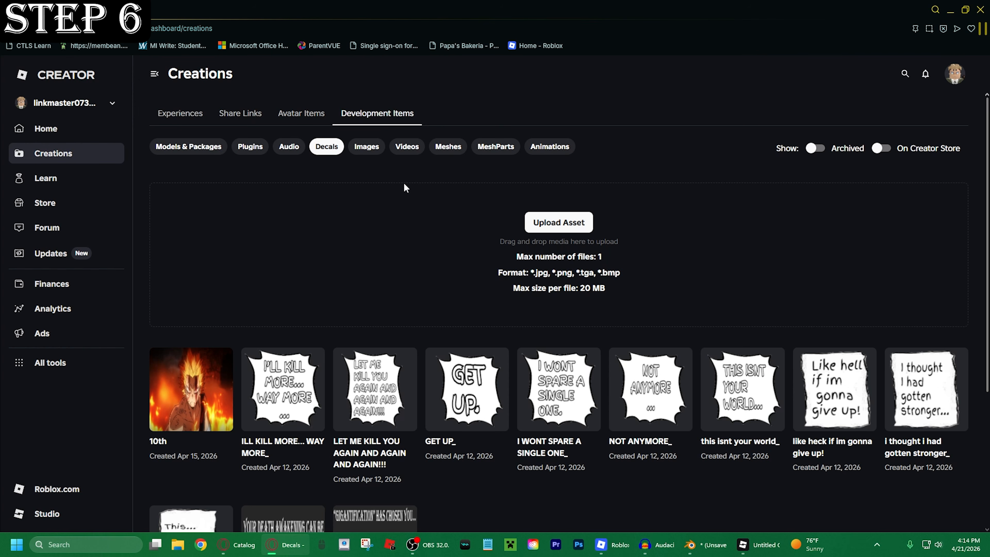
# - On the Roblox Creator Dashboard, change the newest RenderMesh asset's privacy to Open Use and return to the creations
pyautogui.click(440, 152)
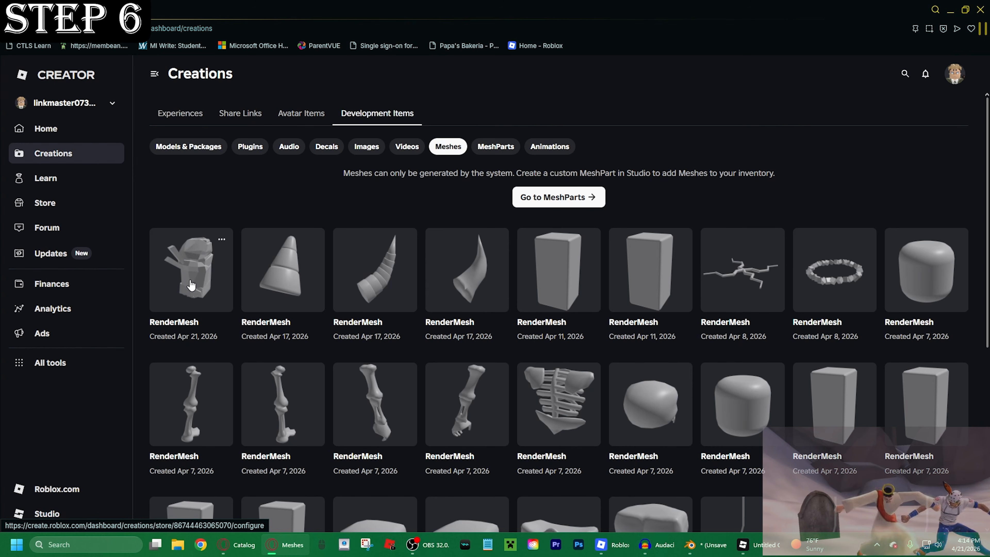
pyautogui.click(196, 278)
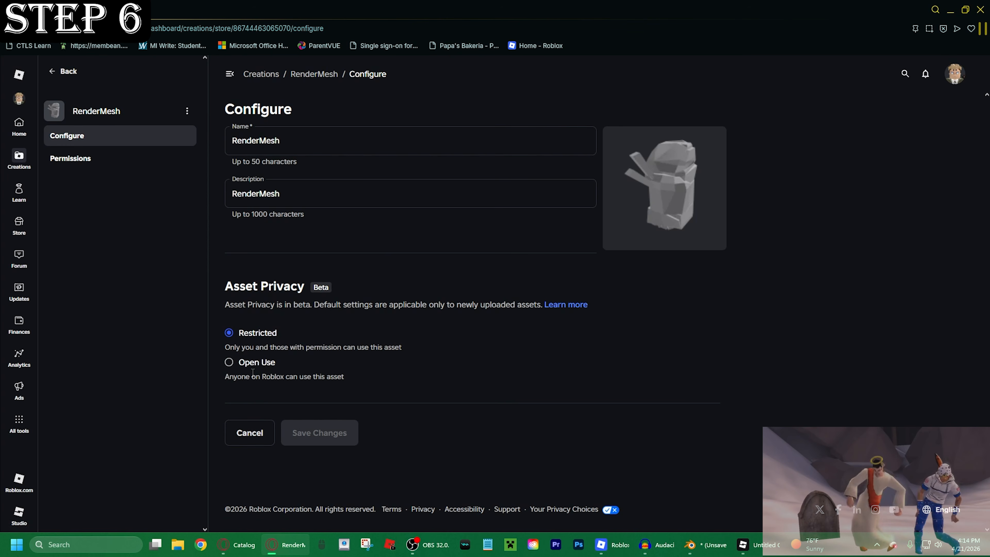
pyautogui.click(229, 363)
pyautogui.click(624, 327)
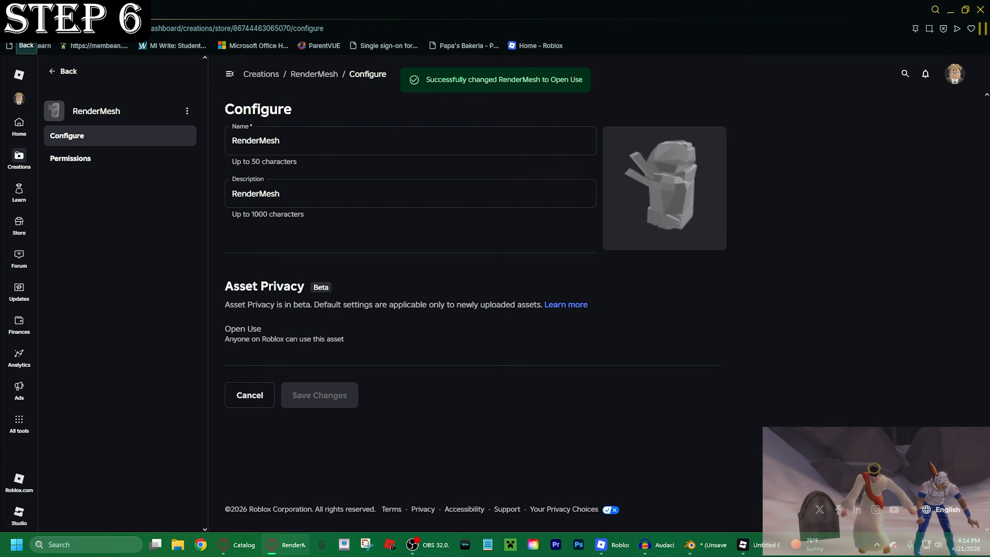
pyautogui.hotkey('alt', 'Left')
# - Distribute the Meshes/finished arm MeshPart on the Creator Store, save the changes and return to the creations
pyautogui.click(504, 155)
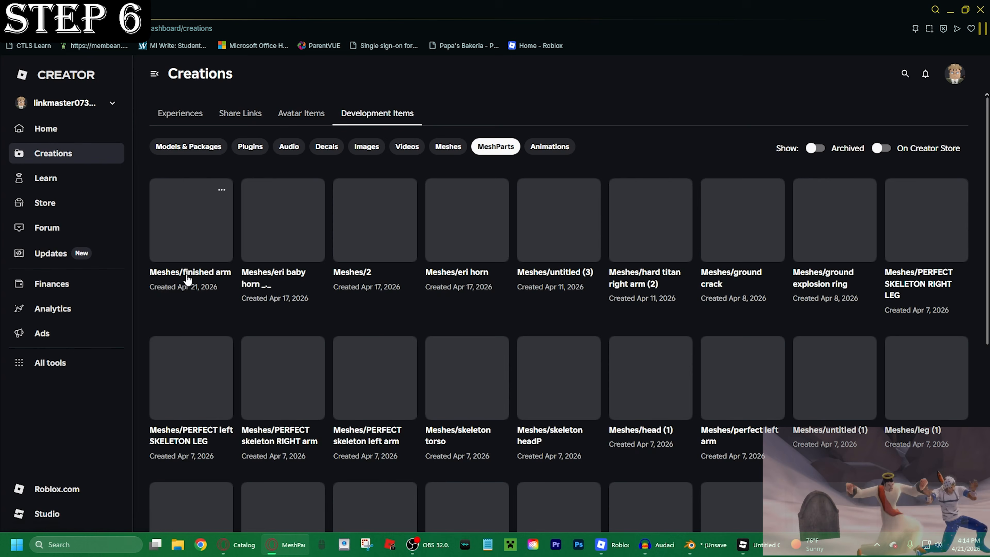
pyautogui.click(188, 280)
pyautogui.scroll(-10, 373, 377)
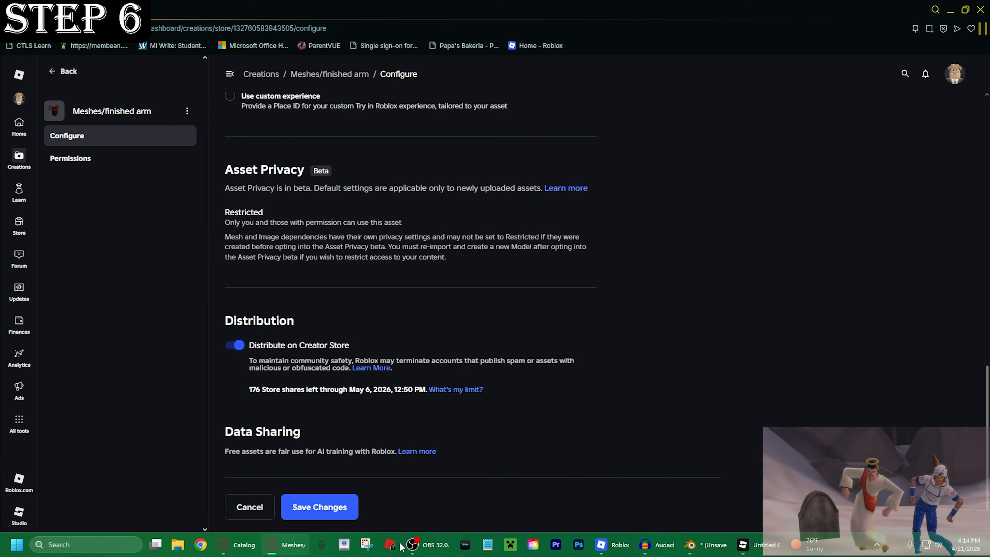
pyautogui.click(330, 510)
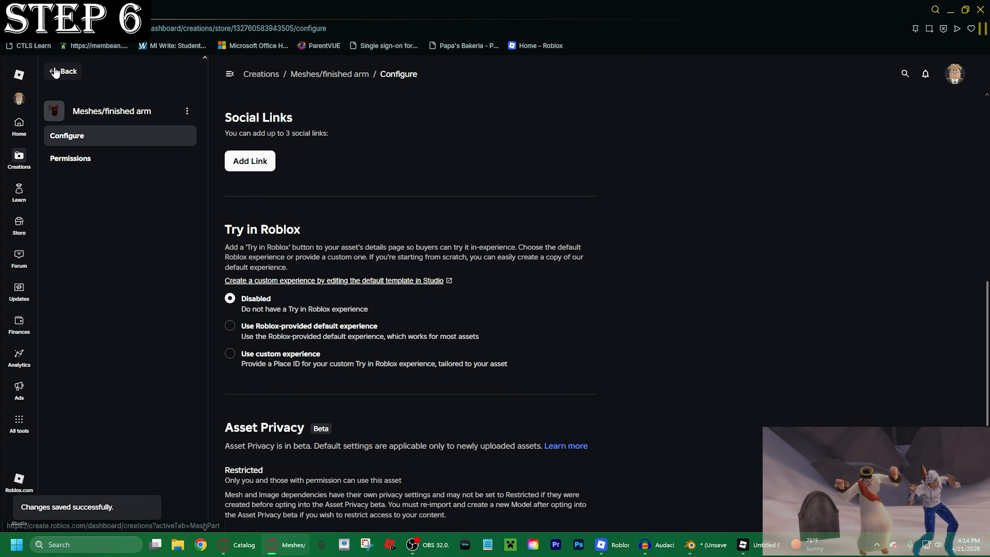
pyautogui.click(66, 70)
# - Change the newest Image asset's privacy, the arm's texture, to Open Use
pyautogui.click(368, 147)
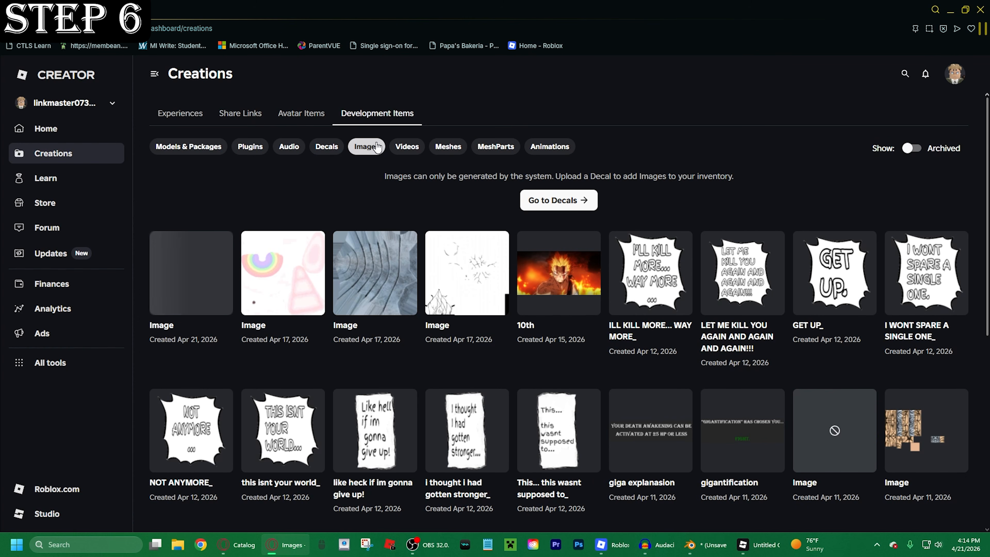
pyautogui.click(199, 292)
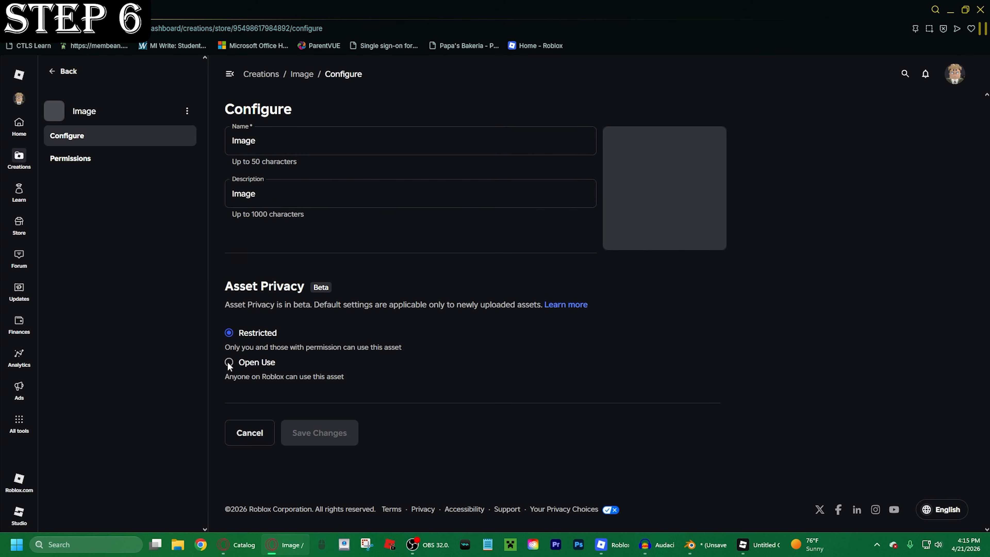
pyautogui.click(229, 363)
pyautogui.click(620, 328)
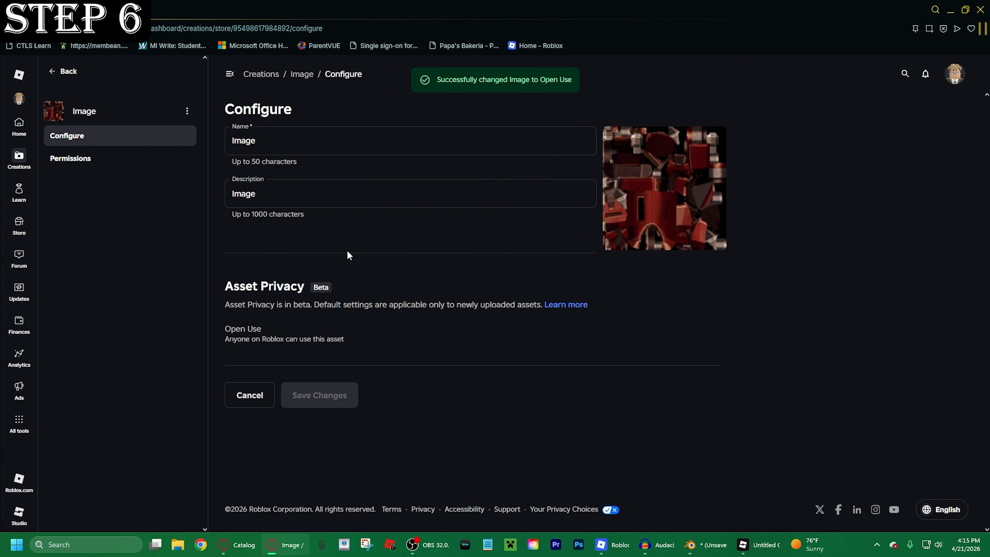
# - Copy the finished arm's MeshId and TextureID from Roblox Studio into the Mesh visual's Amount and Texture values in the Roblox game
pyautogui.hotkey('alt', 'Tab')
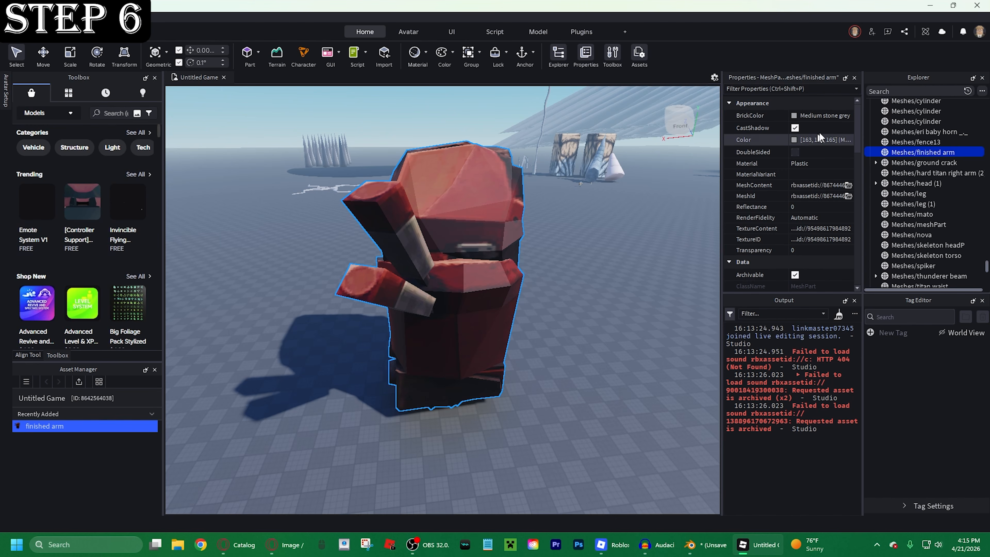
pyautogui.click(824, 197)
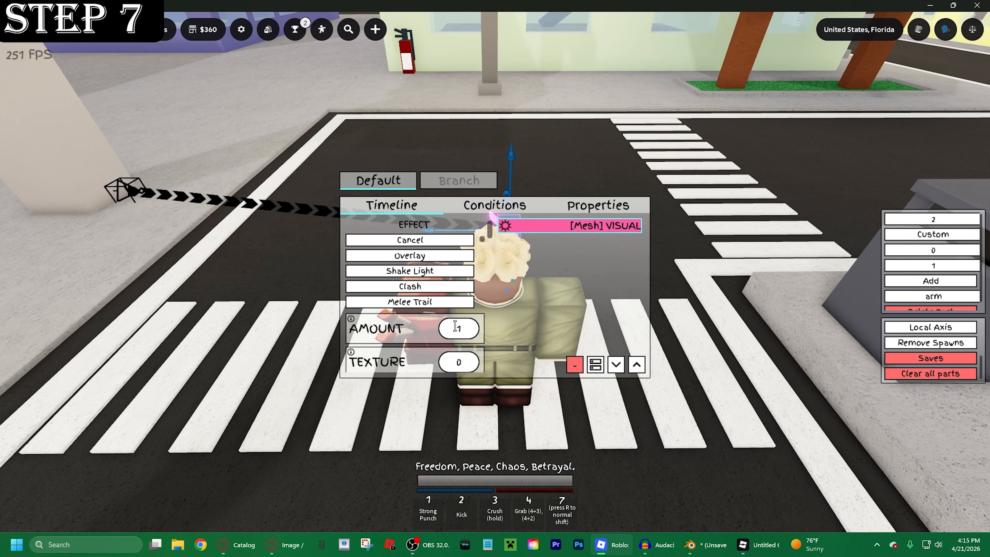
pyautogui.click(418, 328)
pyautogui.hotkey('ctrl', 'v')
pyautogui.moveTo(789, 281); pyautogui.dragTo(750, 348, button='right')
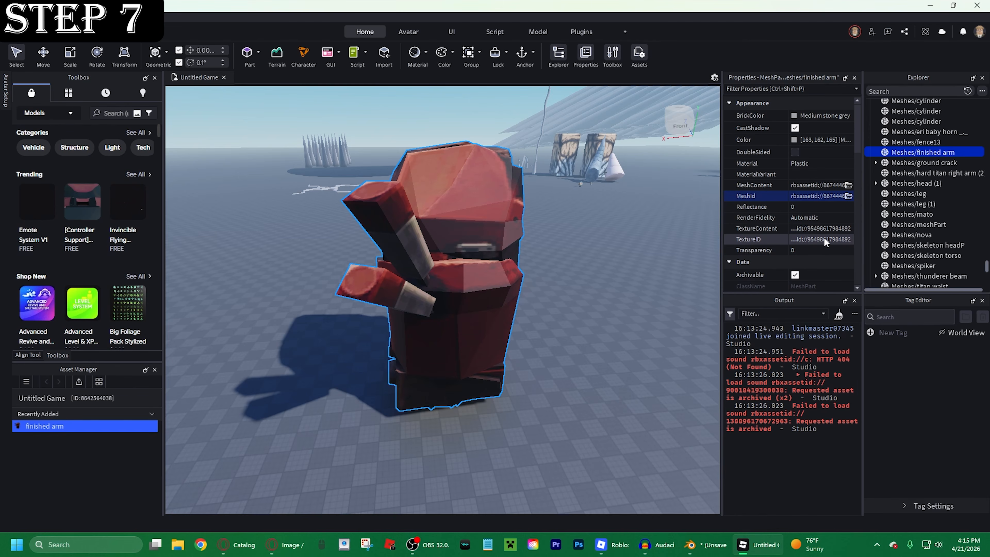
pyautogui.click(824, 239)
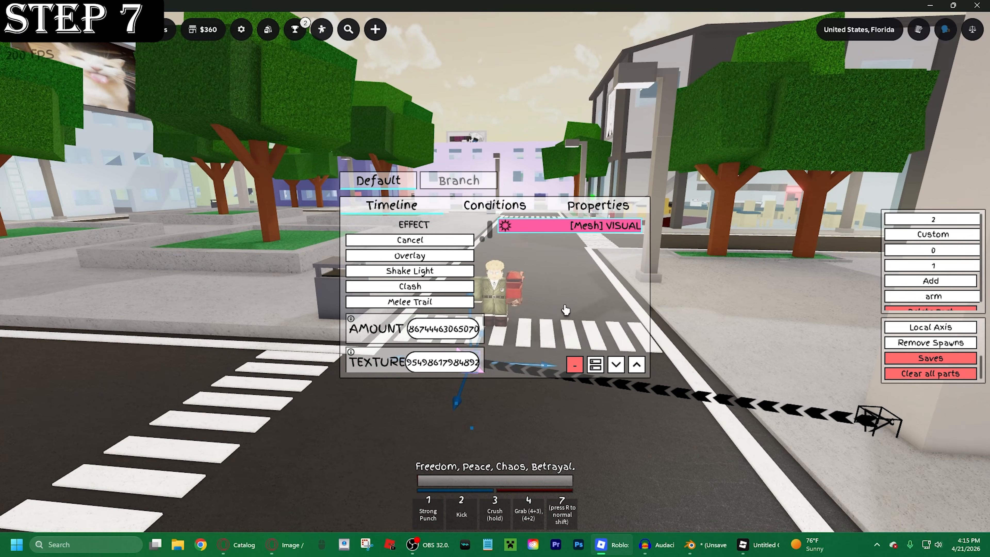
# - Try sizes of 0.2 and 0.15 for the arm's Mesh visual and settle on 0.1
pyautogui.scroll(-8, 456, 305)
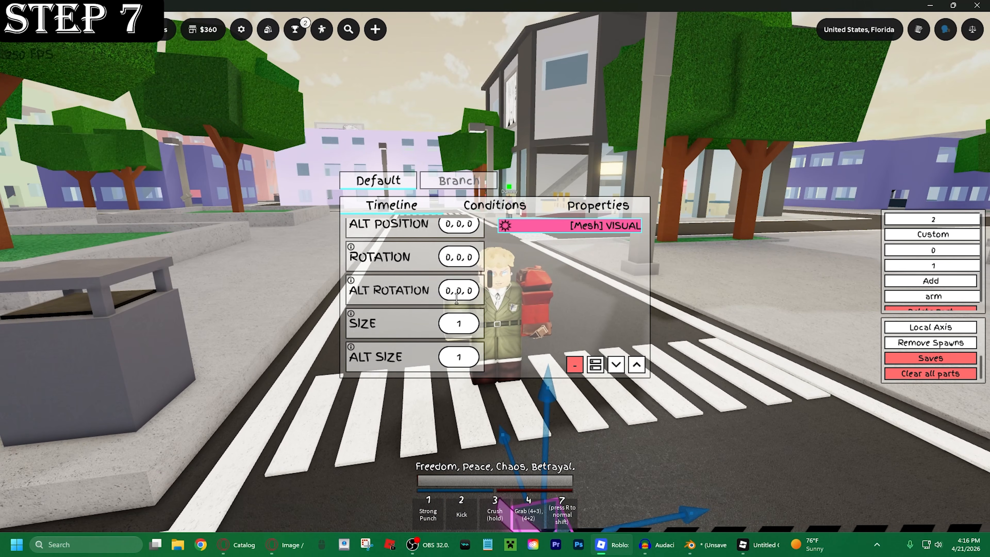
pyautogui.press('BackSpace')
pyautogui.write('2')
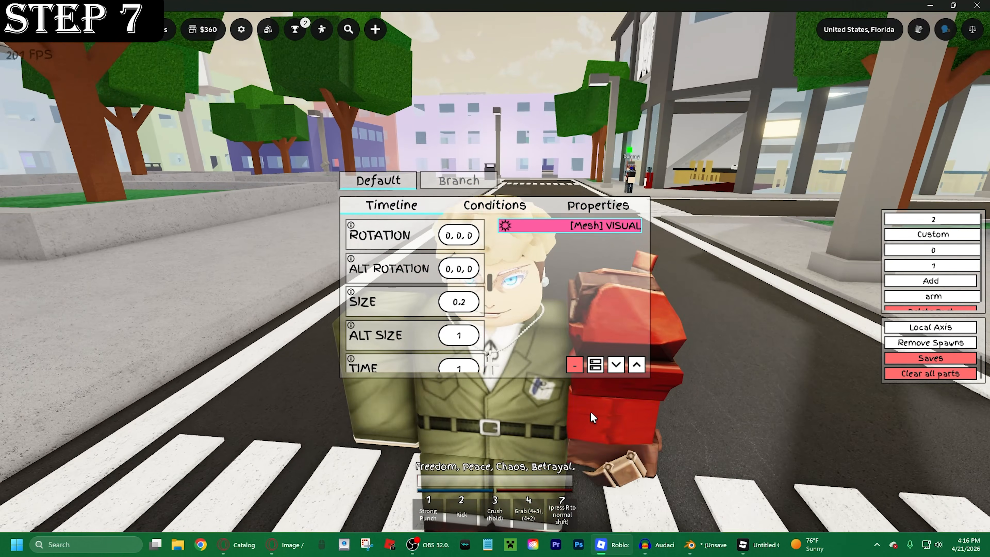
pyautogui.click(471, 302)
pyautogui.press('BackSpace')
pyautogui.write('15')
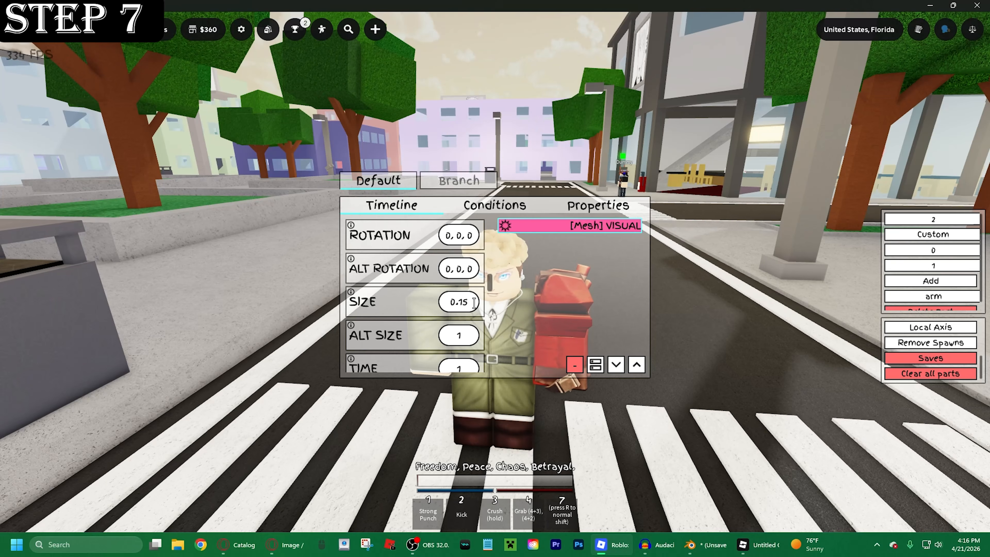
pyautogui.press('BackSpace')
pyautogui.scroll(2, 723, 396)
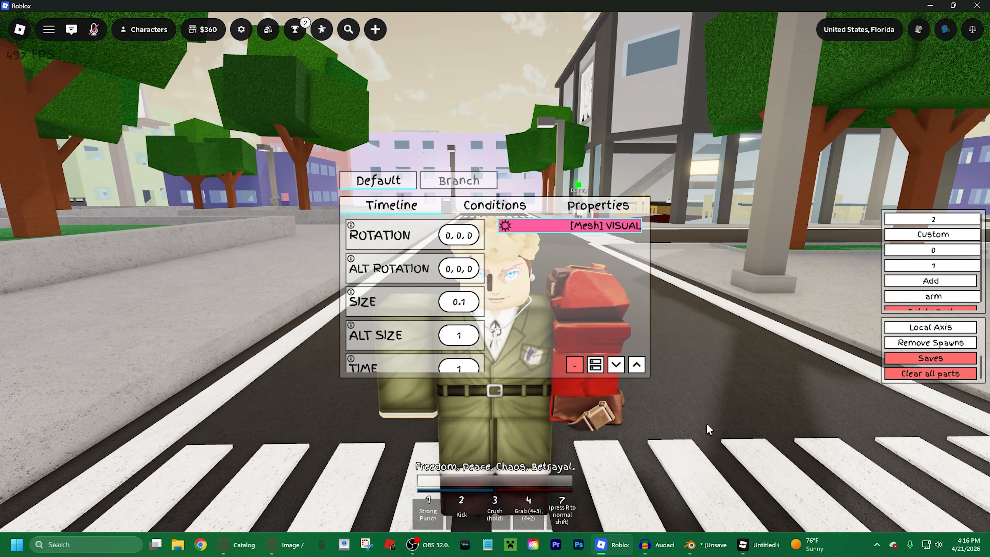
# - Switch to Roblox Studio and generate an R6 rig with masculine body shape from My Avatar
pyautogui.hotkey('alt', 'Tab')
pyautogui.click(596, 266)
pyautogui.moveTo(600, 261); pyautogui.dragTo(546, 218, button='right')
pyautogui.click(317, 63)
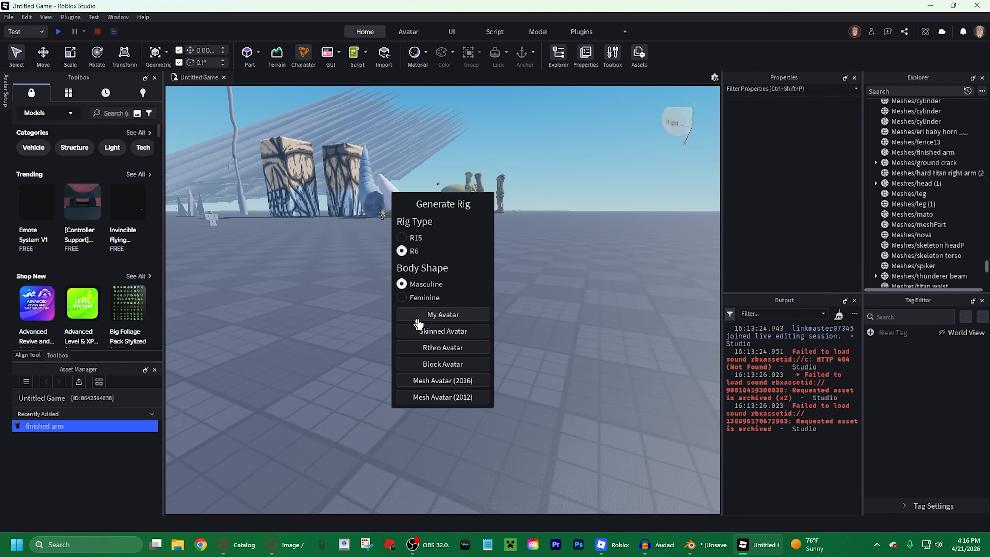
pyautogui.click(417, 318)
# - Delete the new rig's Body Colors, Shirt and Baki head, Cross Necklace, Diamond Stud and LLL accessories, keeping the Pants
pyautogui.click(903, 173)
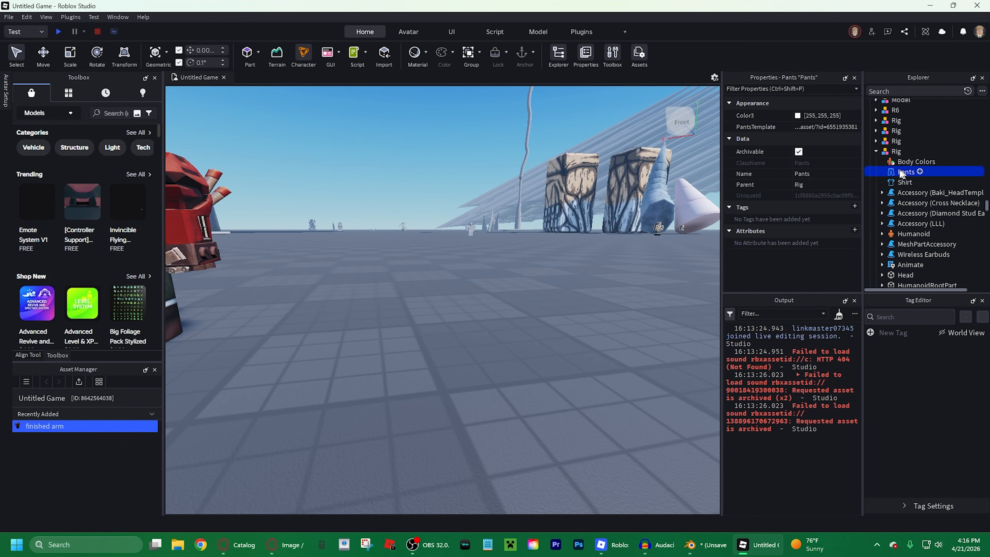
pyautogui.click(902, 179)
pyautogui.keyDown('ctrl'); pyautogui.click(906, 162); pyautogui.keyUp('ctrl')
pyautogui.press('Delete')
pyautogui.click(899, 174)
pyautogui.press('Delete')
pyautogui.click(900, 174)
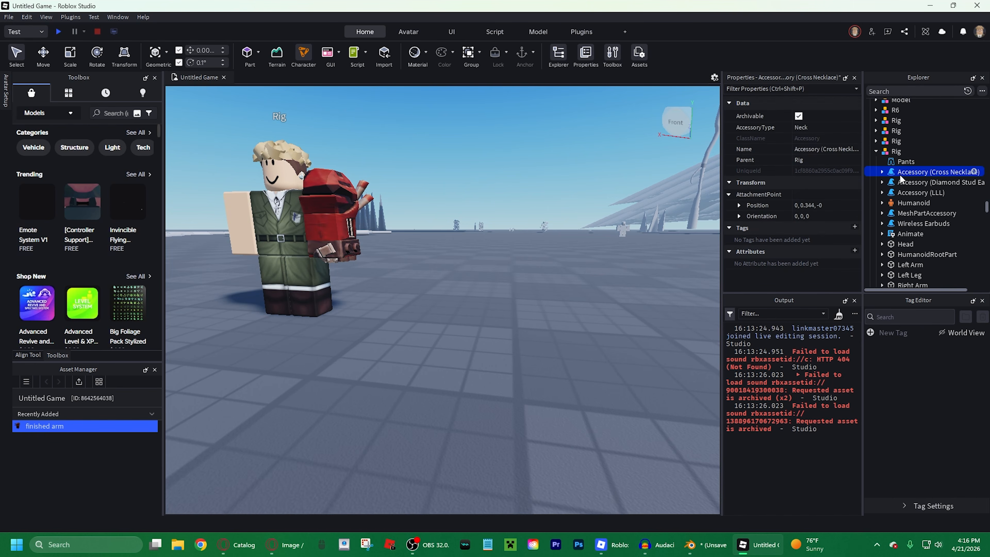
pyautogui.press('Delete')
pyautogui.click(900, 174)
pyautogui.press('Delete')
pyautogui.click(900, 174)
pyautogui.press('Delete')
pyautogui.click(900, 174)
pyautogui.press('Delete')
pyautogui.click(900, 174)
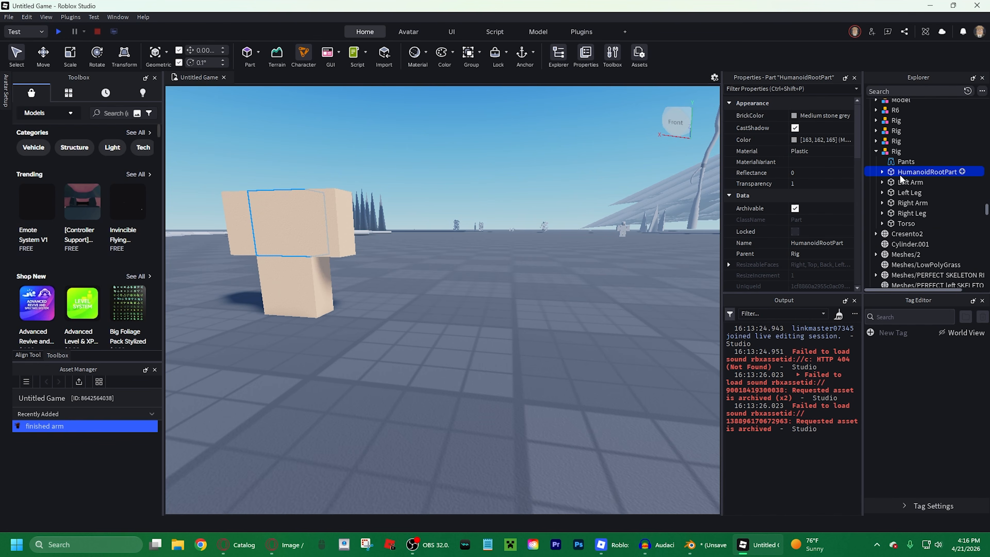
pyautogui.hotkey('ctrl', 'z')
pyautogui.hotkey('ctrl', 'z')
pyautogui.hotkey('ctrl', 'z')
pyautogui.hotkey('ctrl', 'z')
pyautogui.hotkey('ctrl', 'z')
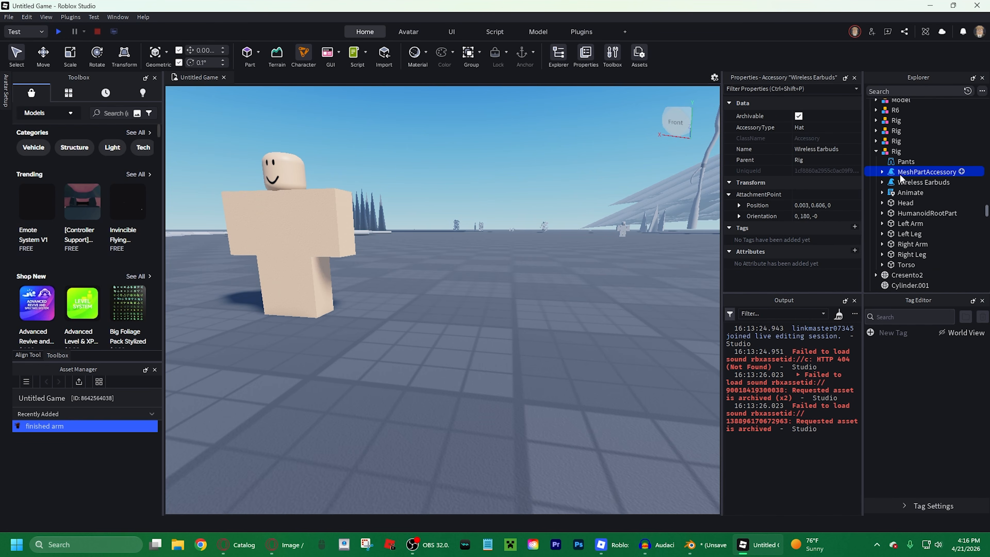
# - Delete the rig's MeshPartAccessory, Wireless Earbuds, Animate script and Head, keeping the Humanoid
pyautogui.click(901, 181)
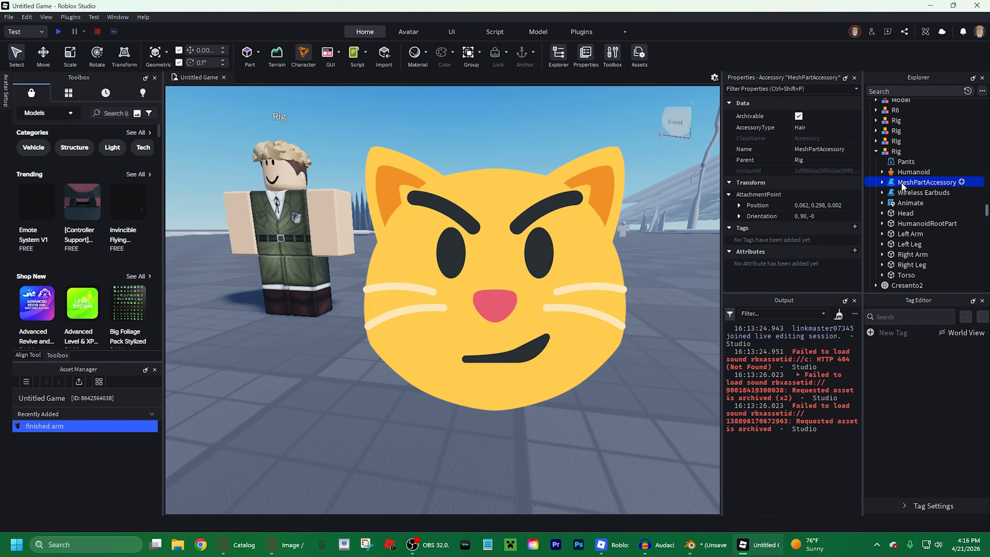
pyautogui.press('Delete')
pyautogui.click(901, 182)
pyautogui.press('Delete')
pyautogui.click(901, 182)
pyautogui.press('Delete')
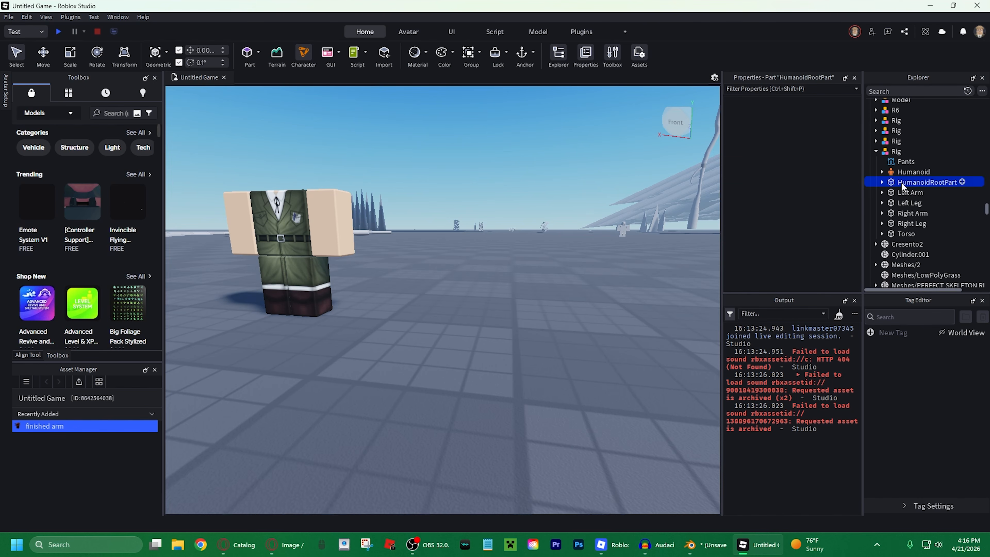
# - Delete the rig's HumanoidRootPart, Left Arm, Left Leg, Right Arm and Torso, keeping only the Right Leg with Pants and Humanoid
pyautogui.click(901, 181)
pyautogui.press('Delete')
pyautogui.click(901, 181)
pyautogui.press('Delete')
pyautogui.click(901, 182)
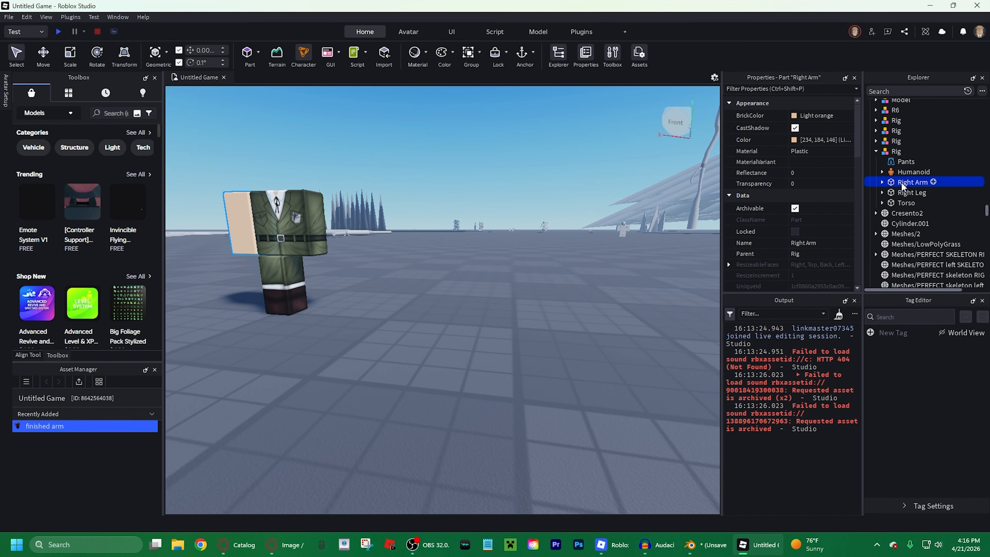
pyautogui.press('Delete')
pyautogui.click(907, 195)
pyautogui.press('Delete')
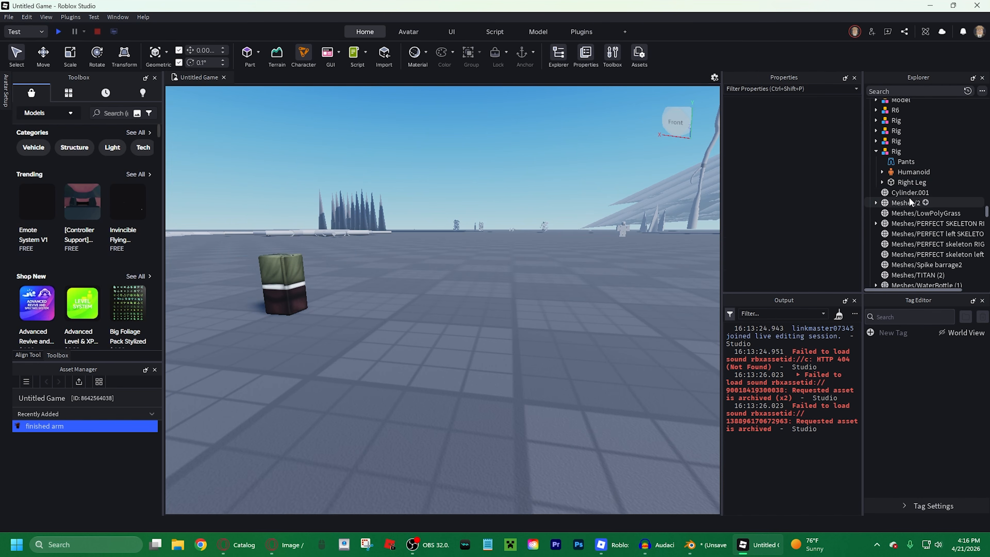
pyautogui.rightClick(898, 152)
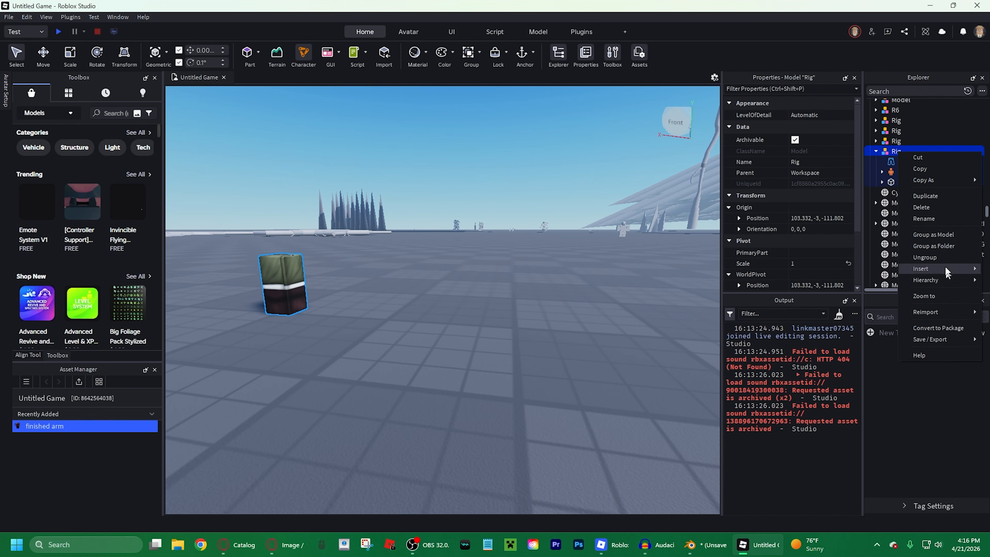
pyautogui.click(938, 233)
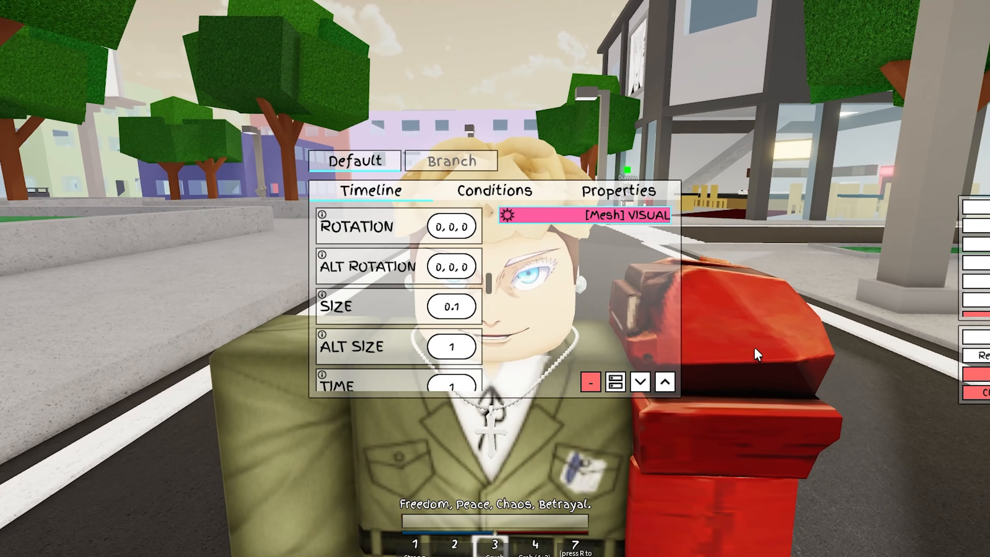
# - Examine the fit of the red arm mesh on the avatar in the Roblox game, up close and from a distance
pyautogui.scroll(-4, 756, 354)
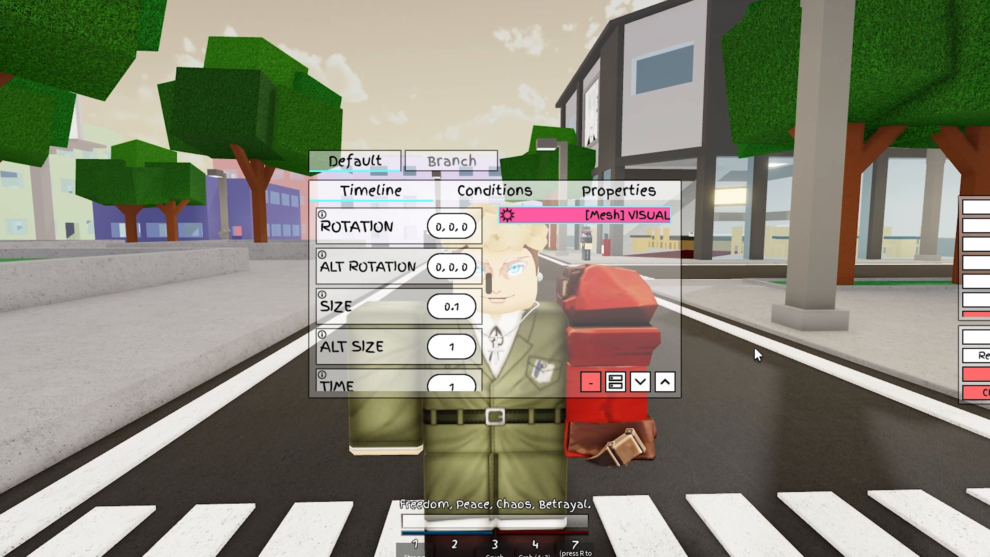
pyautogui.scroll(-1, 756, 354)
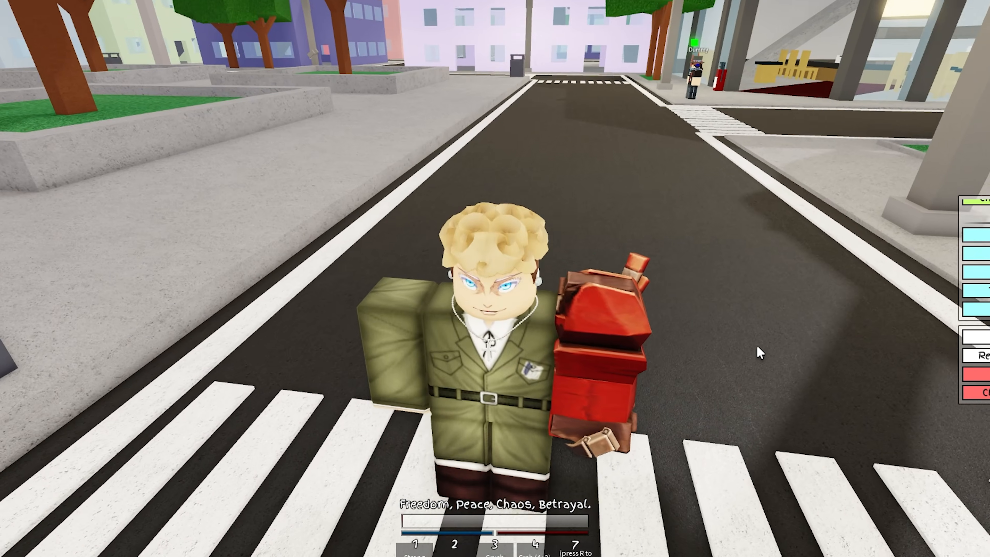
pyautogui.moveTo(757, 354); pyautogui.dragTo(760, 353, button='right')
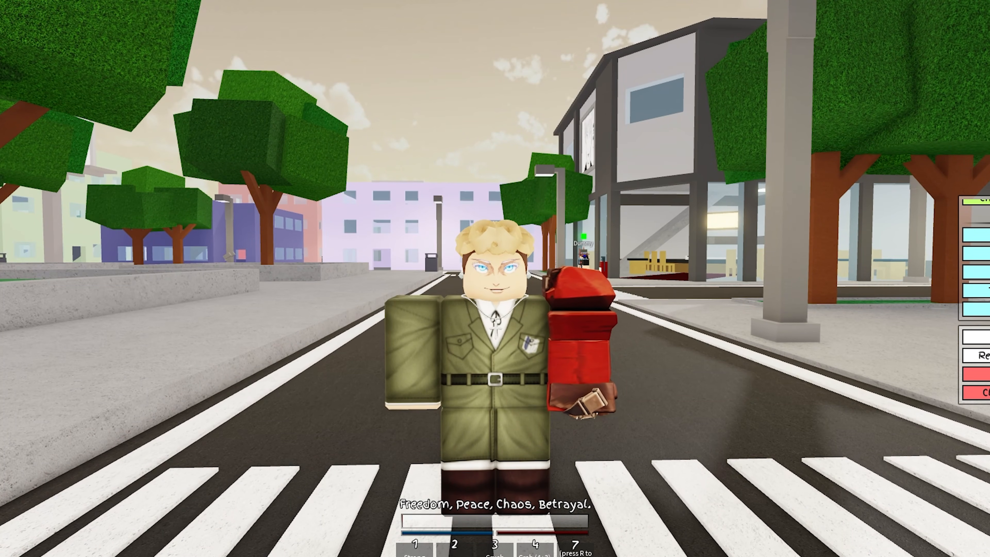
pyautogui.moveTo(775, 191); pyautogui.dragTo(722, 217, button='right')
# - Trigger the avatar's giant transformation and examine the red arm on the character from several angles
pyautogui.press('g')
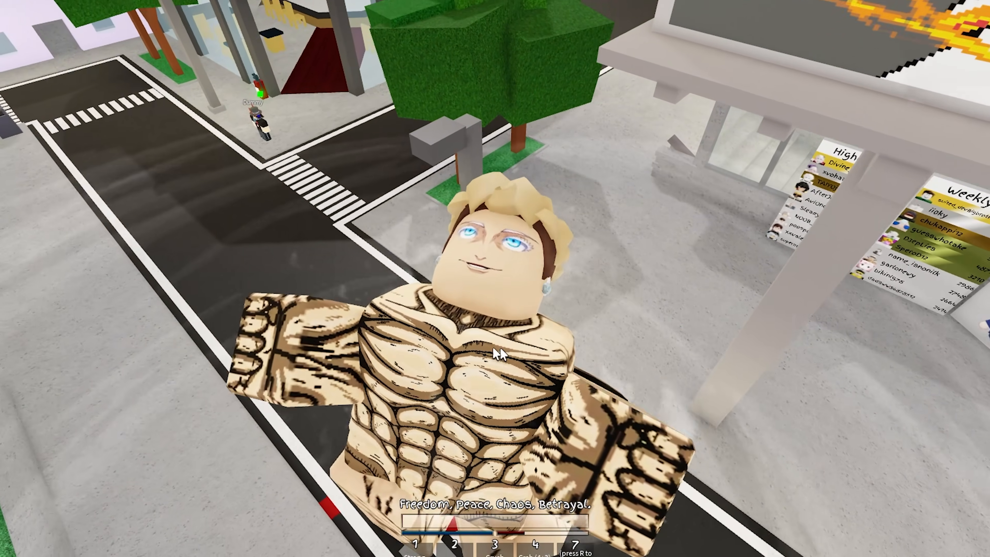
pyautogui.moveTo(676, 332); pyautogui.dragTo(672, 318, button='right')
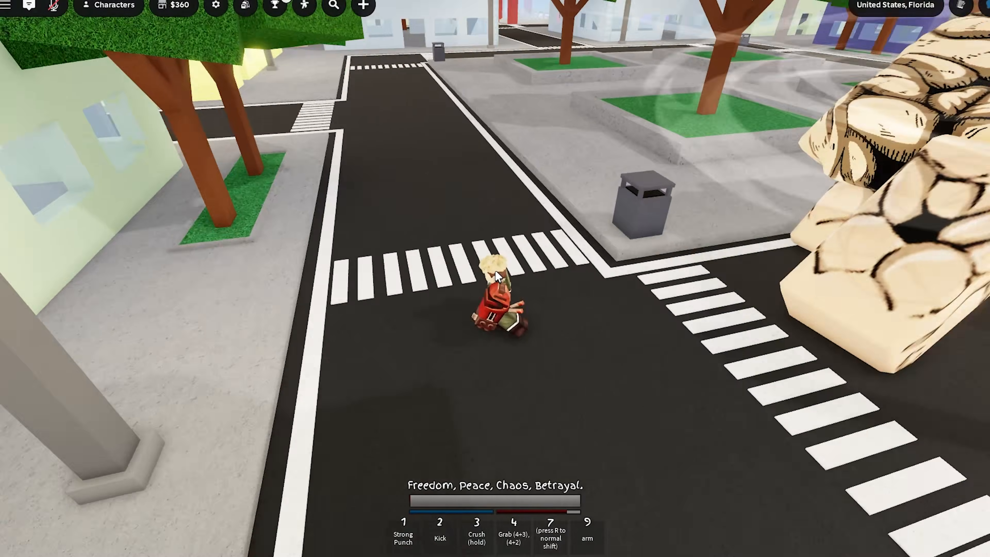
pyautogui.moveTo(495, 270); pyautogui.dragTo(547, 284, button='right')
pyautogui.moveTo(487, 337); pyautogui.dragTo(501, 334, button='right')
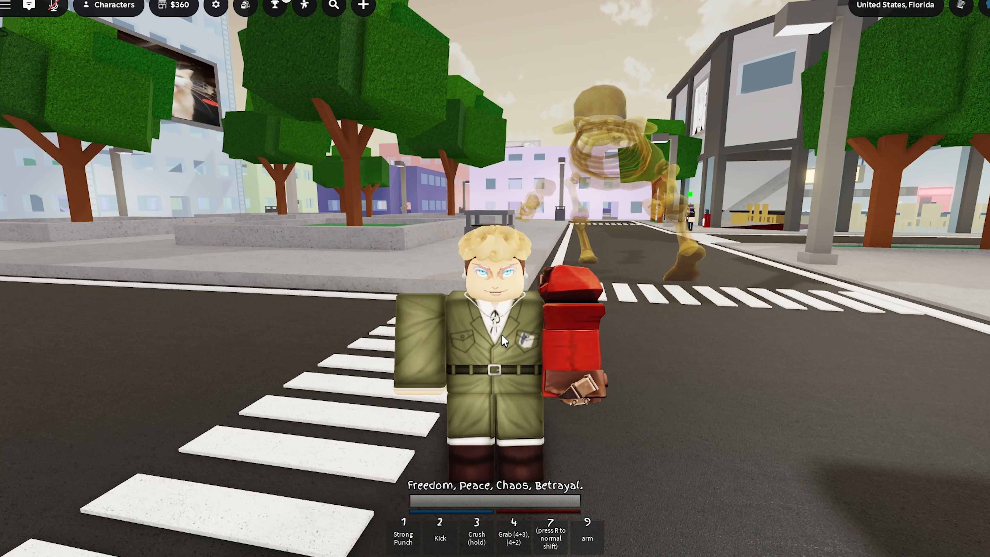
pyautogui.scroll(2, 501, 334)
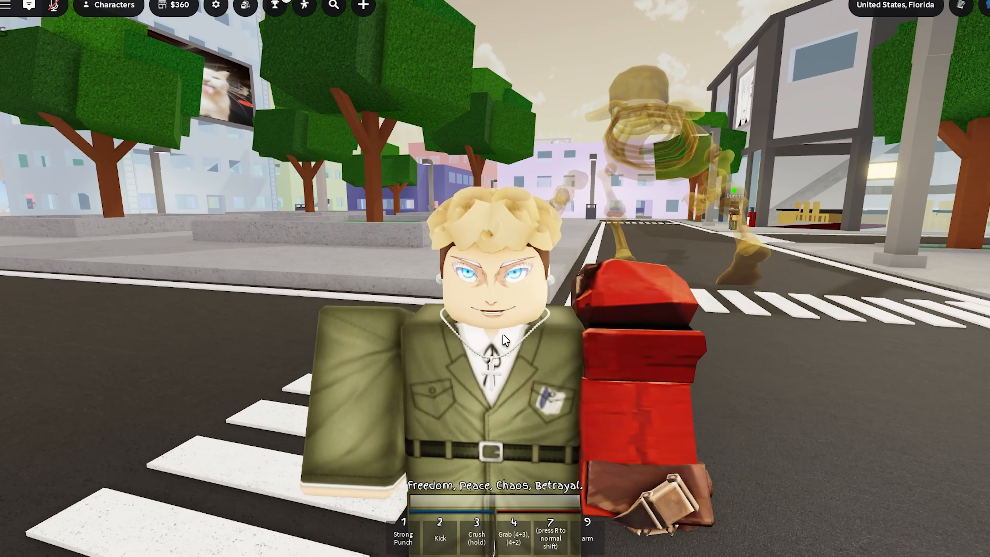
pyautogui.moveTo(502, 339); pyautogui.dragTo(518, 334, button='right')
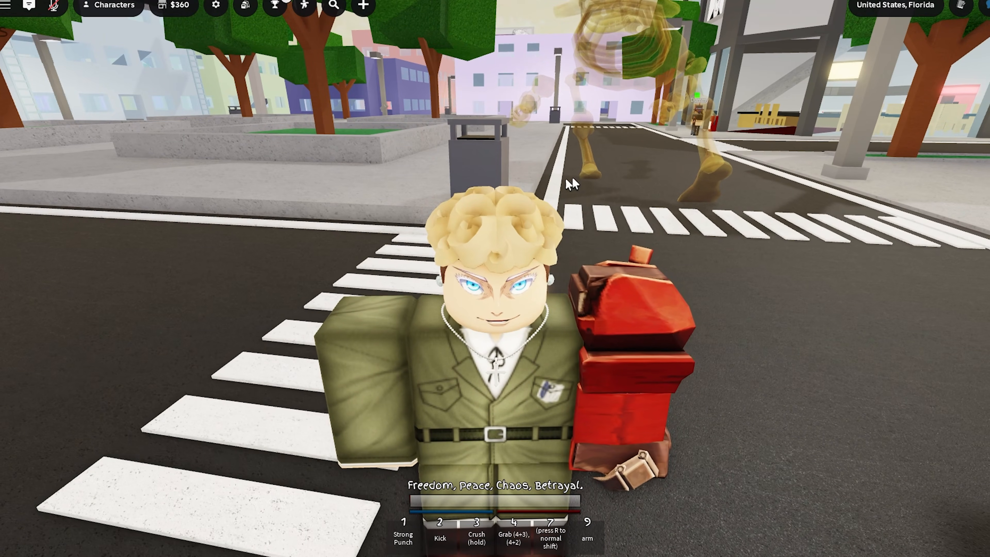